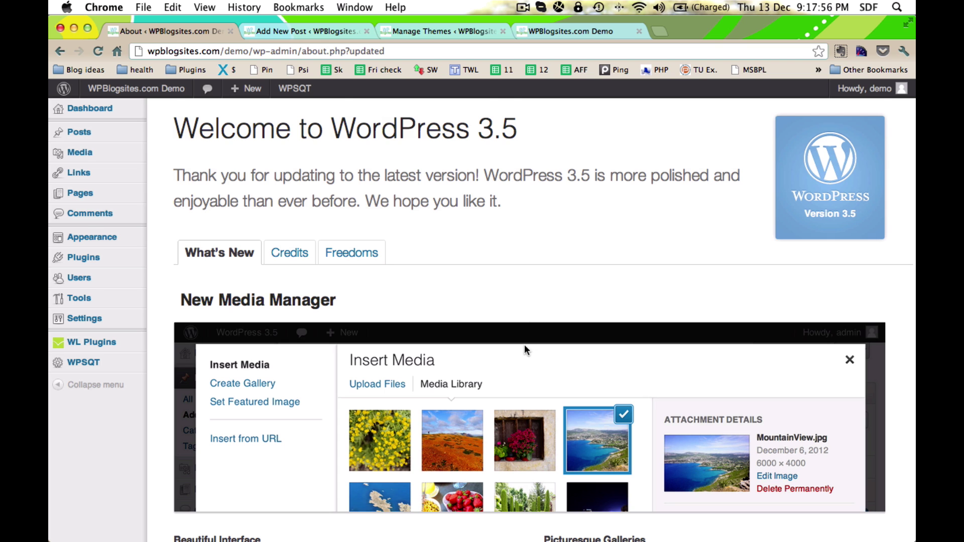
Step: Read through the What's New page for WordPress 3.5, from New Media Manager to Smoother Experience
{"action": "scroll", "coordinate": [525, 346], "scroll_direction": "down", "scroll_amount": 4}
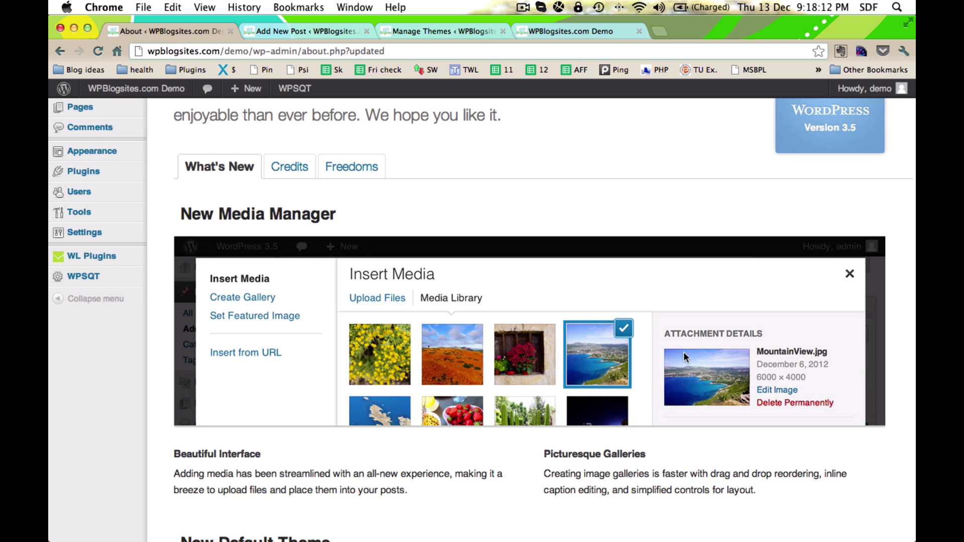
{"action": "scroll", "coordinate": [727, 314], "scroll_direction": "down", "scroll_amount": 3}
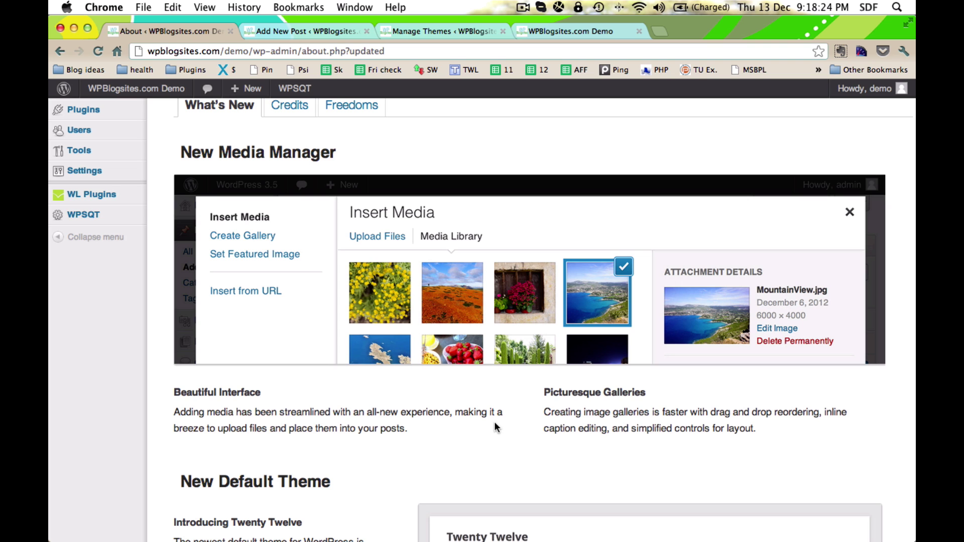
{"action": "scroll", "coordinate": [495, 423], "scroll_direction": "down", "scroll_amount": 2}
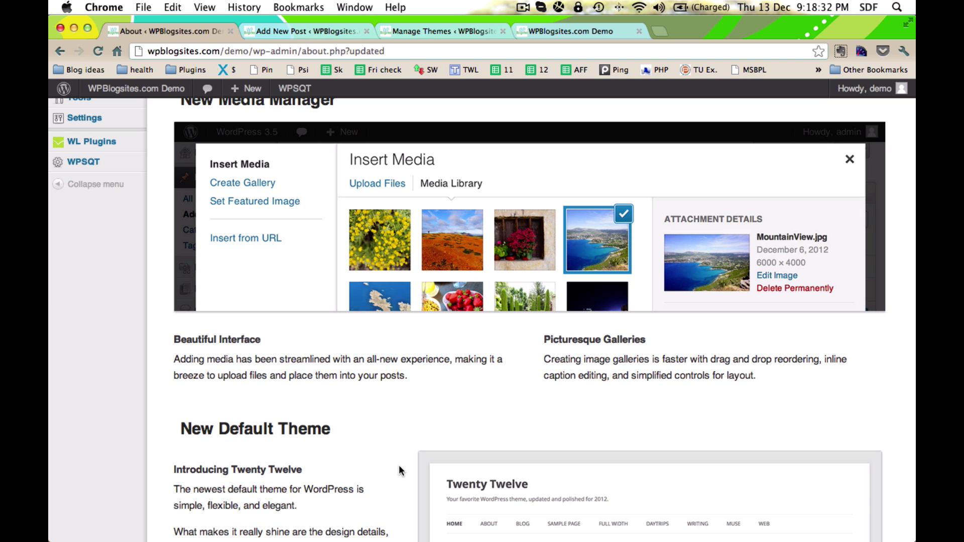
{"action": "scroll", "coordinate": [399, 467], "scroll_direction": "down", "scroll_amount": 5}
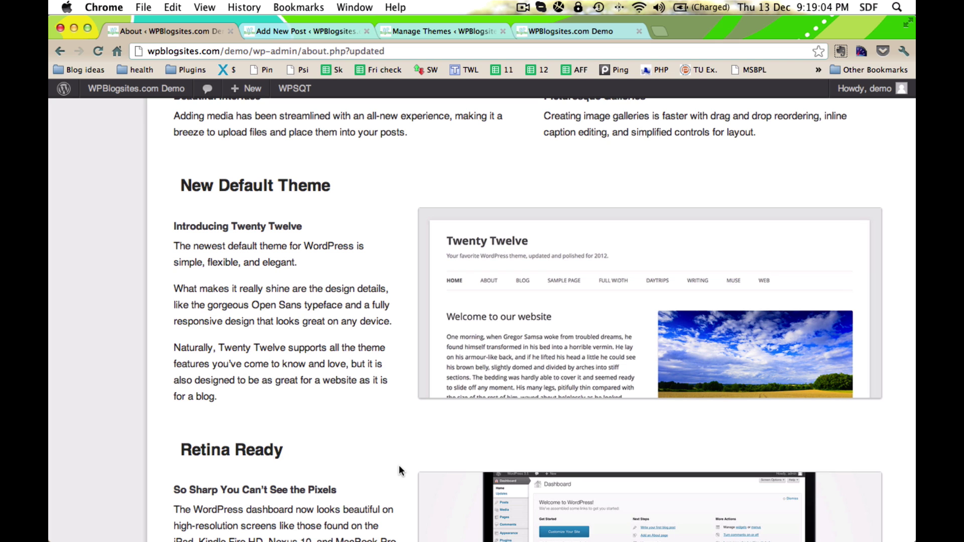
{"action": "scroll", "coordinate": [483, 416], "scroll_direction": "down", "scroll_amount": 5}
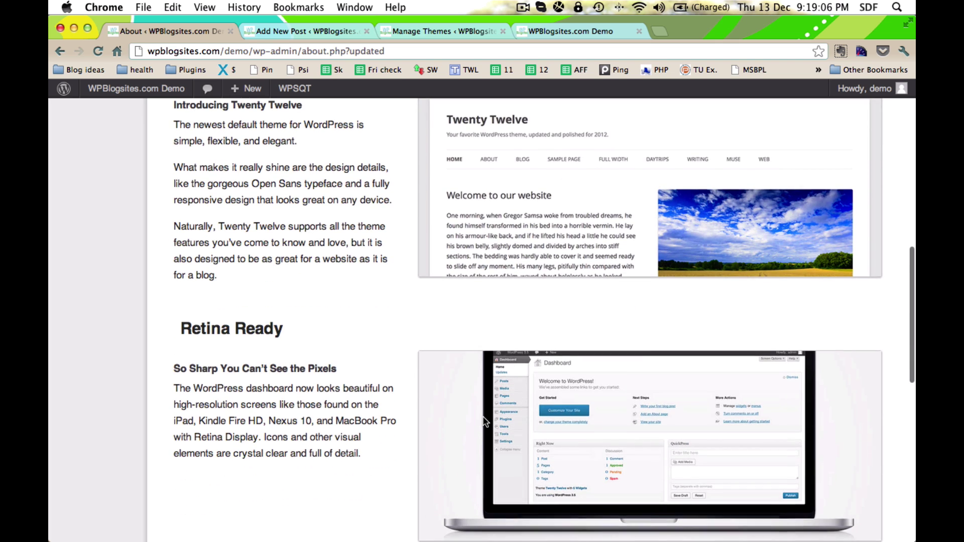
{"action": "scroll", "coordinate": [423, 438], "scroll_direction": "down", "scroll_amount": 5}
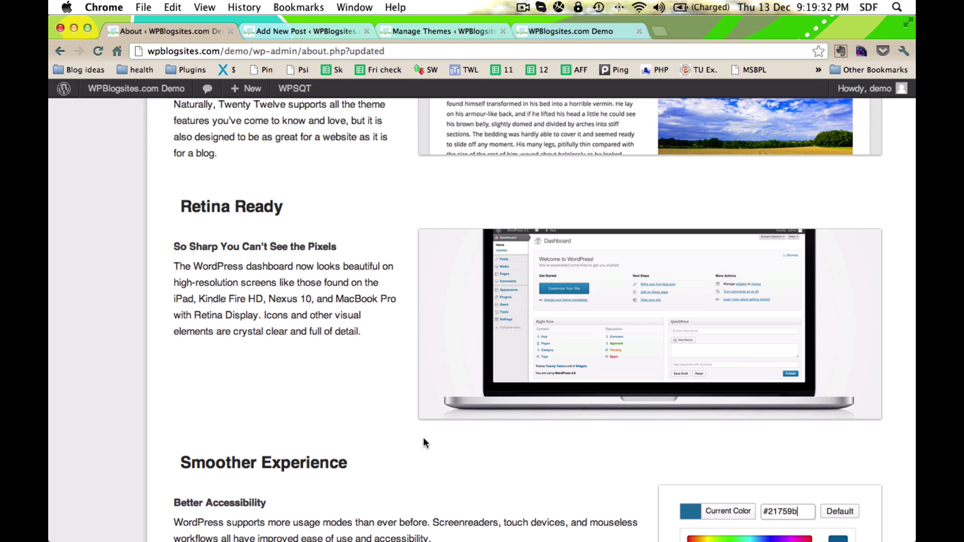
{"action": "scroll", "coordinate": [424, 438], "scroll_direction": "down", "scroll_amount": 5}
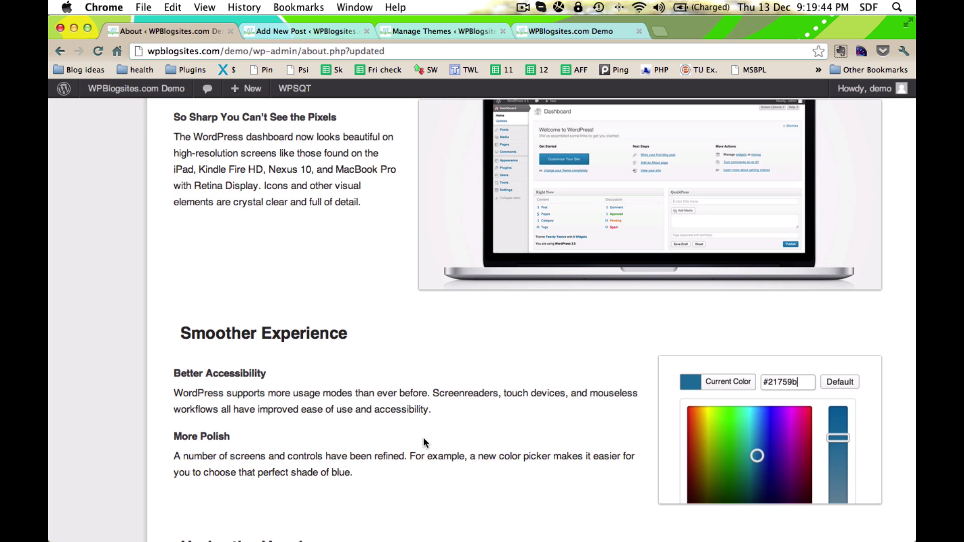
Step: Start creating a gallery in the new post and upload delicious.png, digg.png and facebook.png from the Finder window
{"action": "left_click", "coordinate": [326, 35]}
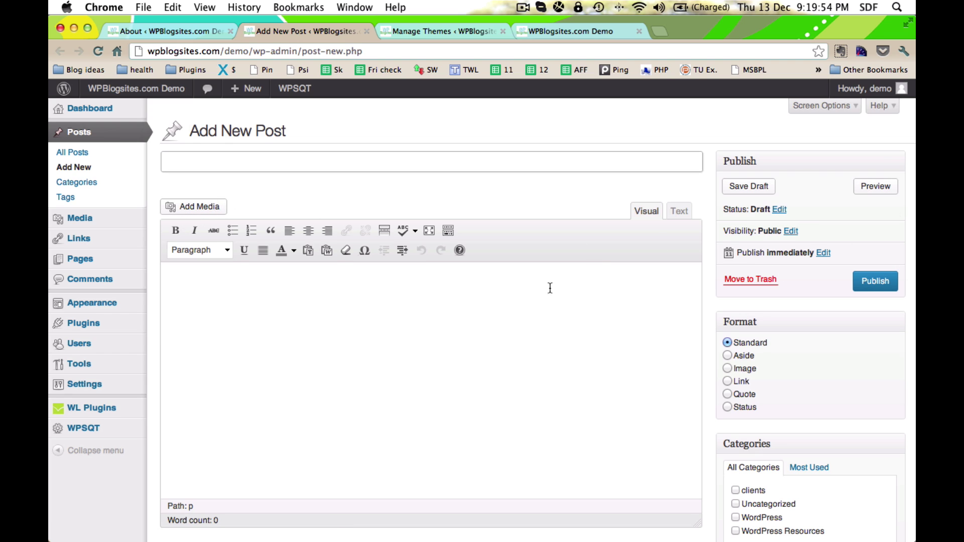
{"action": "left_click", "coordinate": [211, 207]}
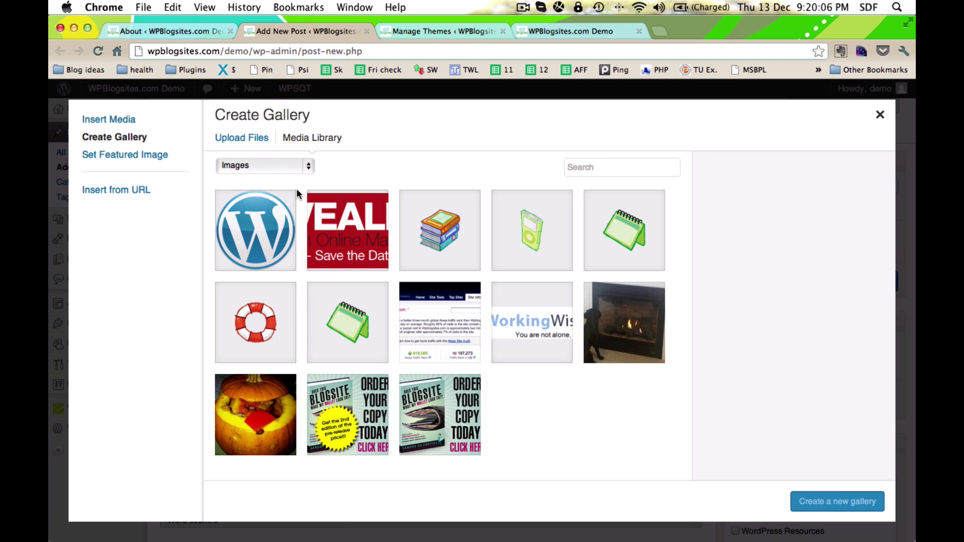
{"action": "key", "text": "super+Tab"}
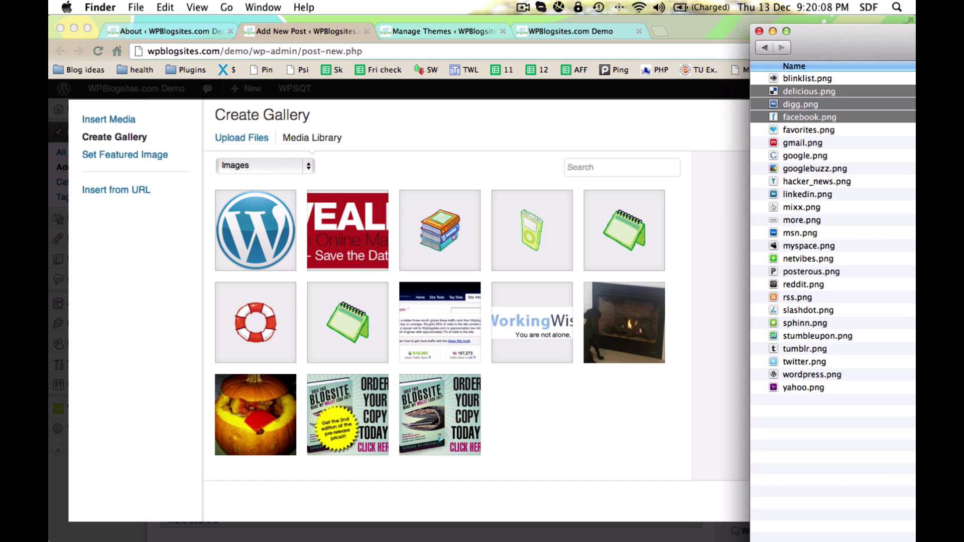
{"action": "left_click", "coordinate": [786, 31]}
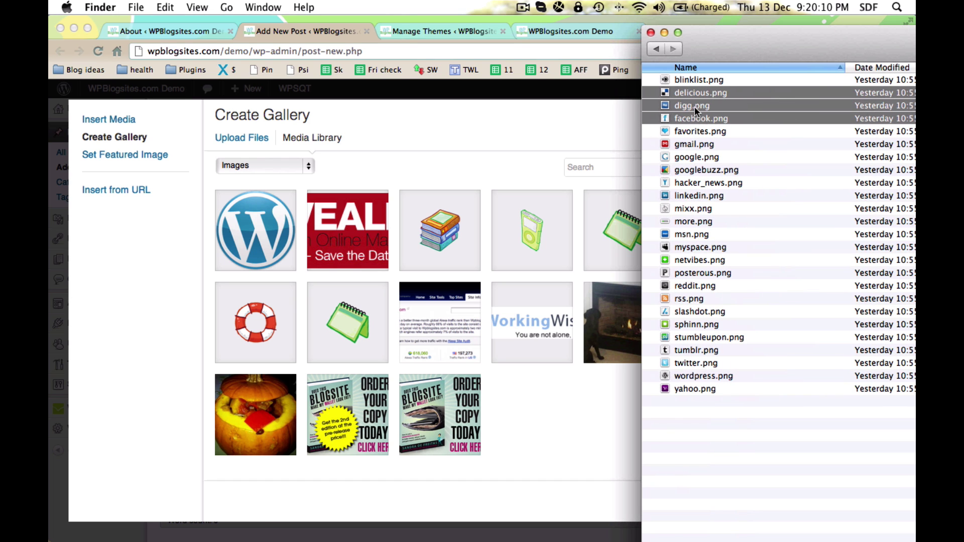
{"action": "left_click_drag", "start_coordinate": [694, 109], "coordinate": [564, 385]}
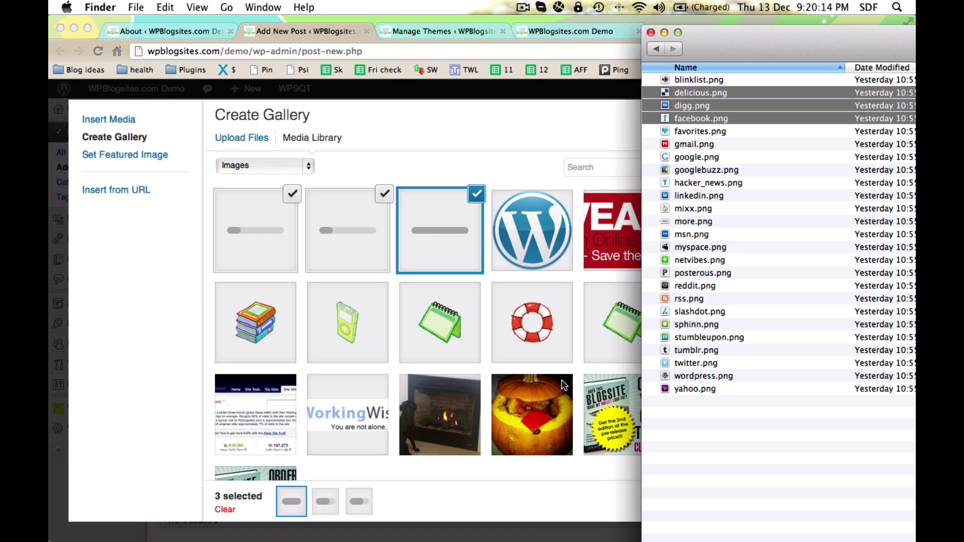
{"action": "left_click", "coordinate": [511, 143]}
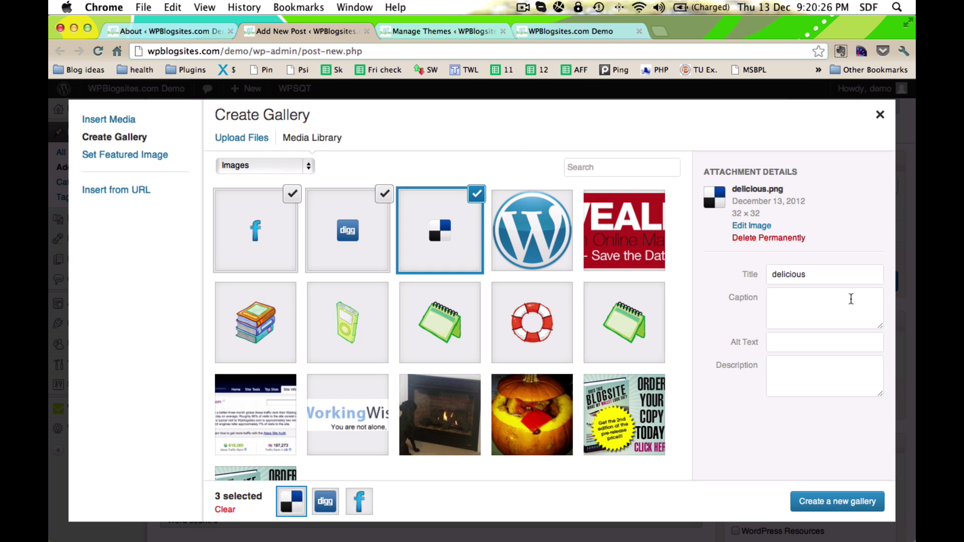
Step: Add the WordPress logo, online_revealed1.jpg, library_64x64.png and ZairaAndTheFireplace.jpg to the selection and create a new gallery from it
{"action": "left_click", "coordinate": [557, 200]}
{"action": "left_click", "coordinate": [620, 201]}
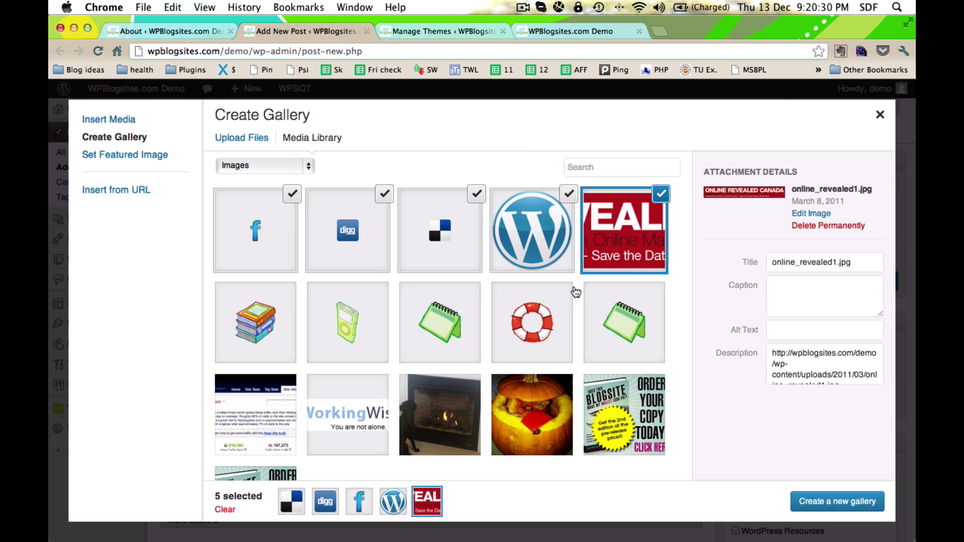
{"action": "left_click", "coordinate": [270, 311]}
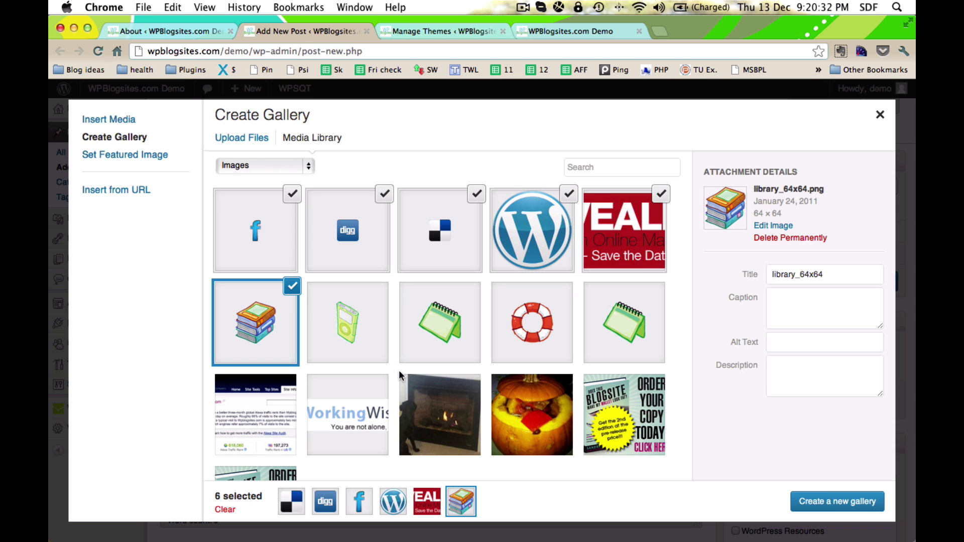
{"action": "left_click", "coordinate": [438, 412]}
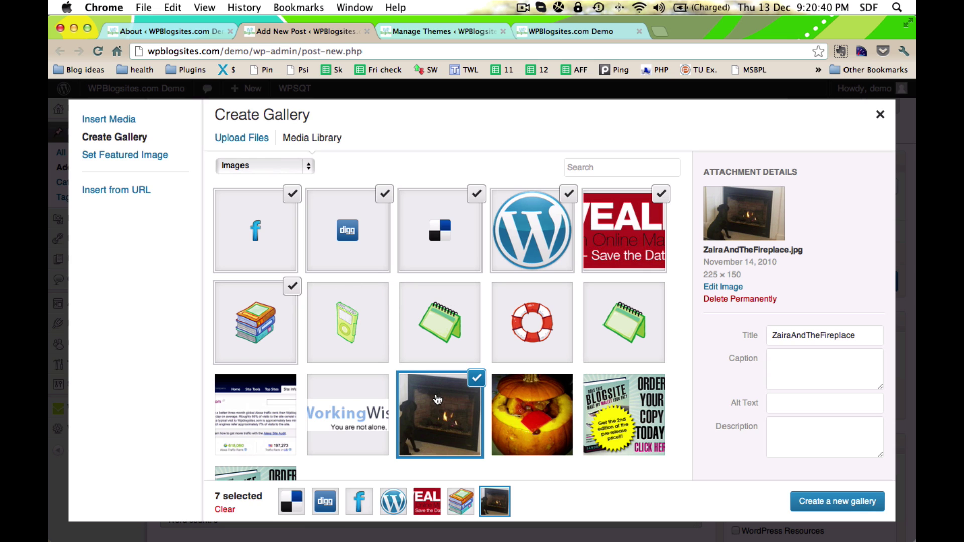
{"action": "left_click", "coordinate": [836, 502]}
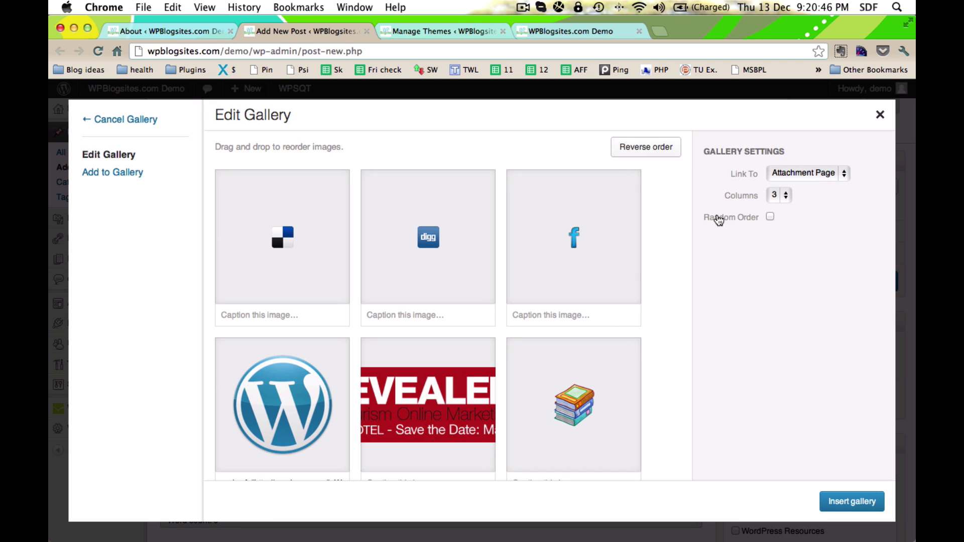
Step: Remove the online_revealed1.jpg banner from the gallery and reorder the images as delicious, WordPress logo, fireplace photo, digg, books, facebook
{"action": "left_click_drag", "start_coordinate": [537, 361], "coordinate": [522, 335]}
{"action": "left_click_drag", "start_coordinate": [381, 442], "coordinate": [254, 266]}
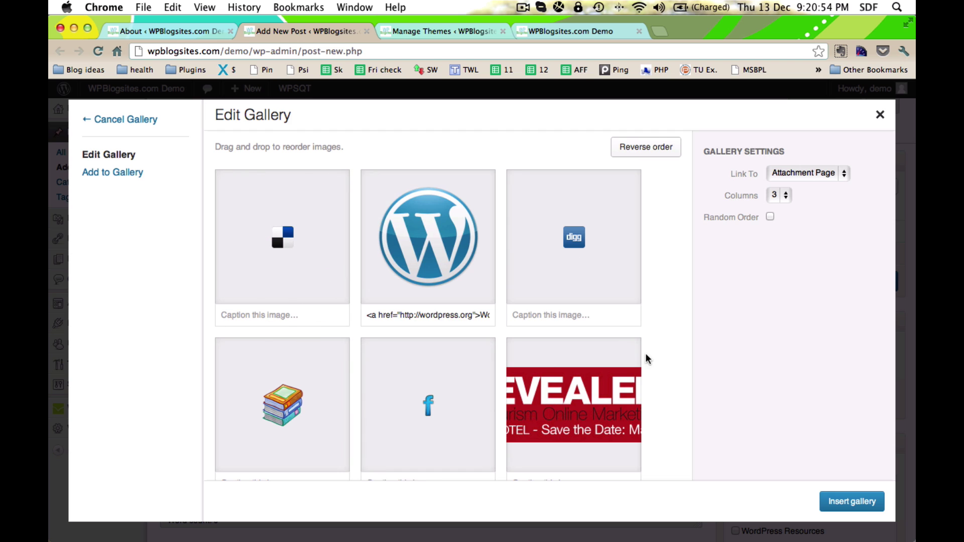
{"action": "left_click", "coordinate": [629, 348]}
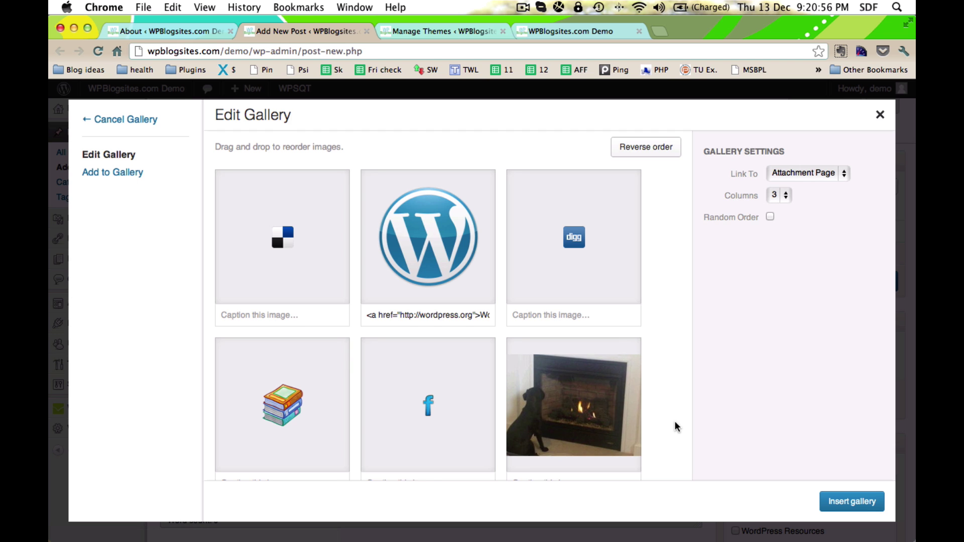
{"action": "scroll", "coordinate": [674, 421], "scroll_direction": "down", "scroll_amount": 1}
{"action": "left_click_drag", "start_coordinate": [617, 395], "coordinate": [613, 222]}
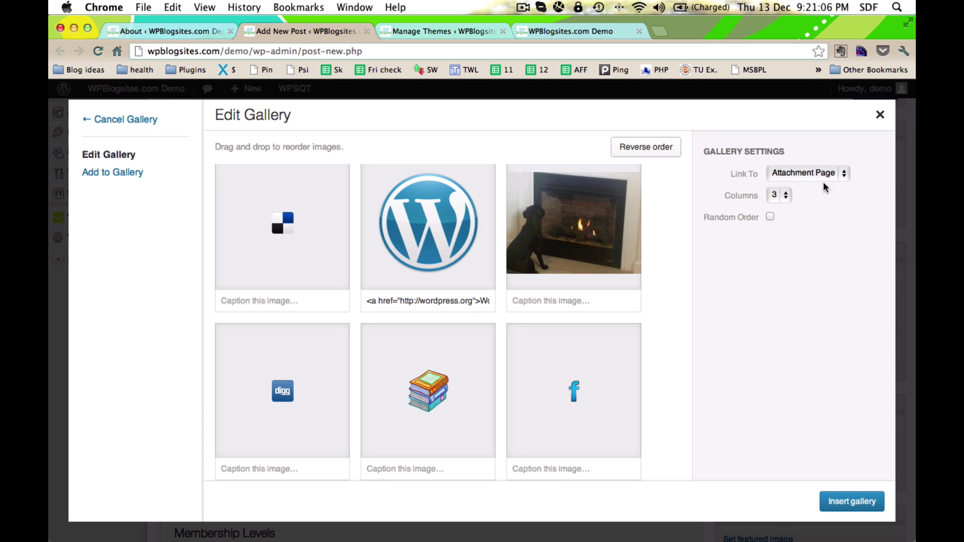
Step: Set the gallery to 2 columns and insert it into the post
{"action": "left_click", "coordinate": [787, 204]}
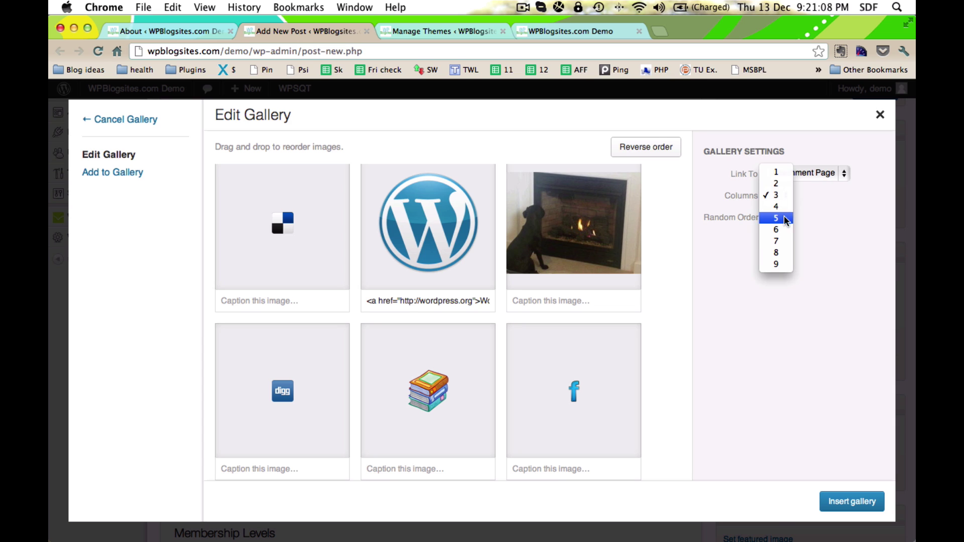
{"action": "left_click", "coordinate": [784, 193]}
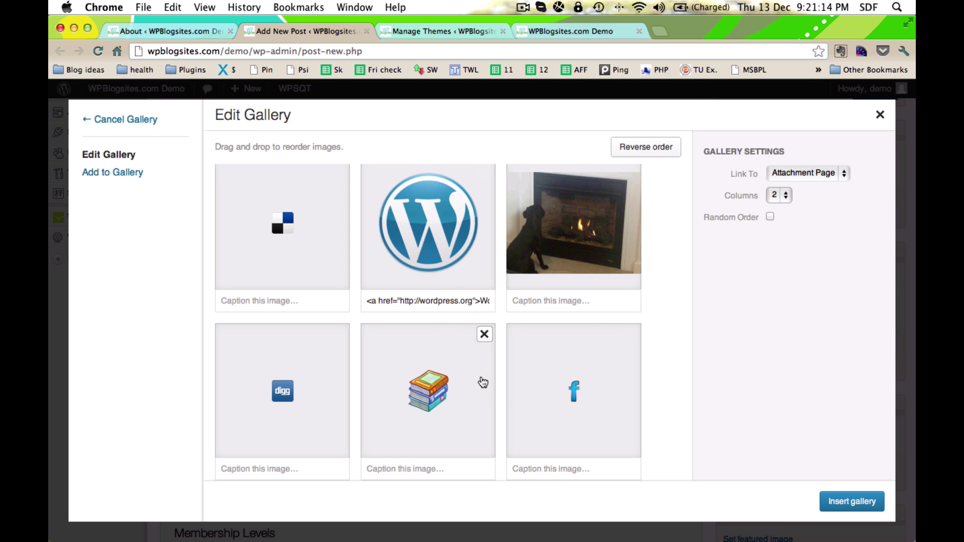
{"action": "left_click", "coordinate": [787, 195]}
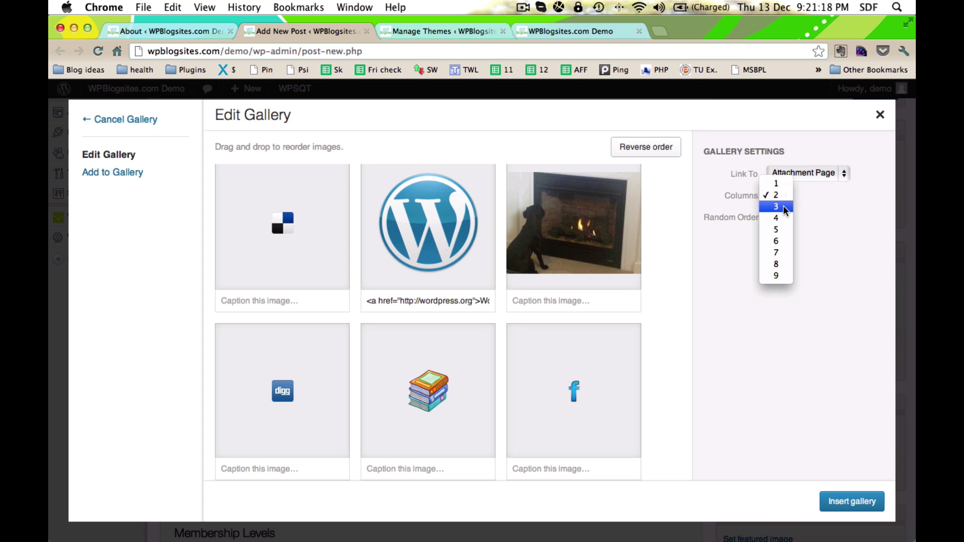
{"action": "left_click", "coordinate": [782, 218]}
{"action": "left_click", "coordinate": [783, 195]}
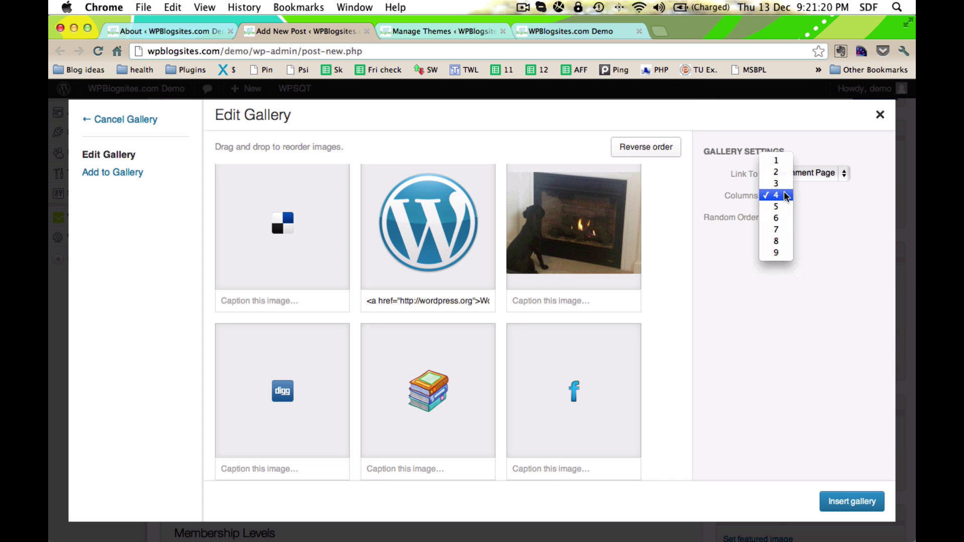
{"action": "left_click", "coordinate": [779, 170]}
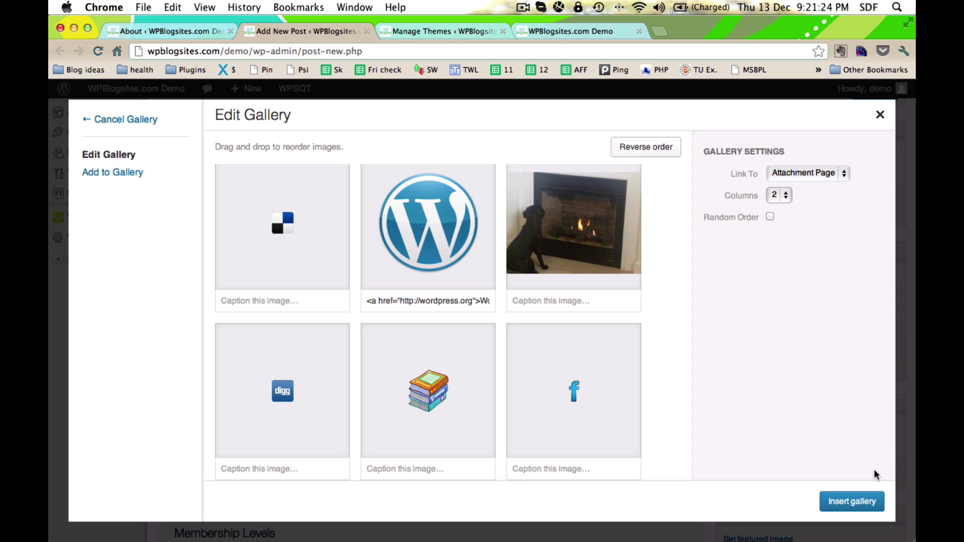
{"action": "left_click", "coordinate": [852, 502]}
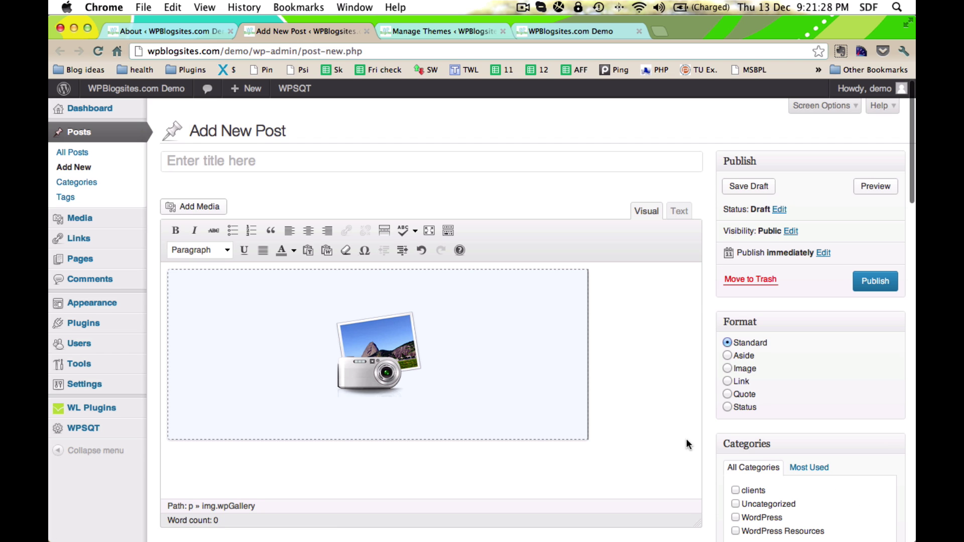
Step: Title the post "Gallery"
{"action": "left_click", "coordinate": [540, 159]}
{"action": "type", "text": "Gallery"}
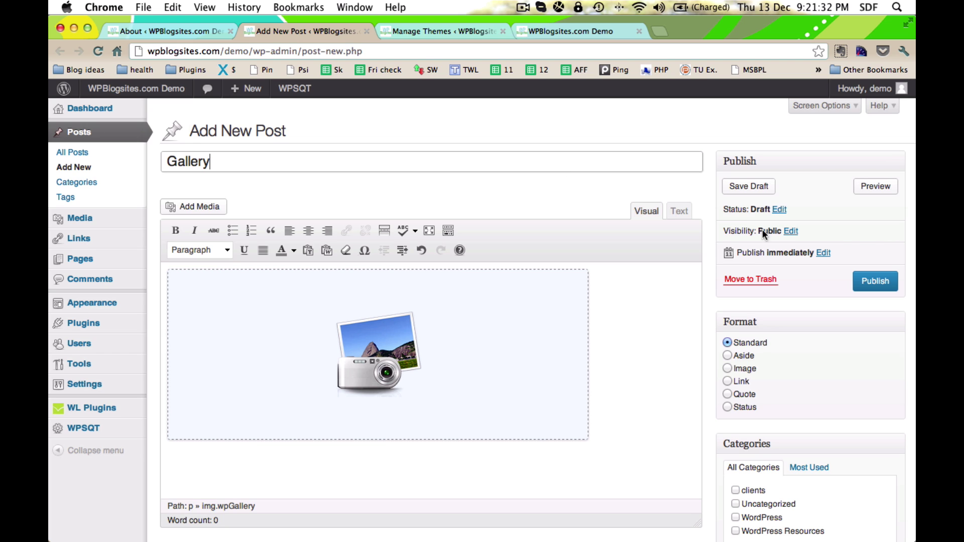
{"action": "left_click", "coordinate": [881, 289]}
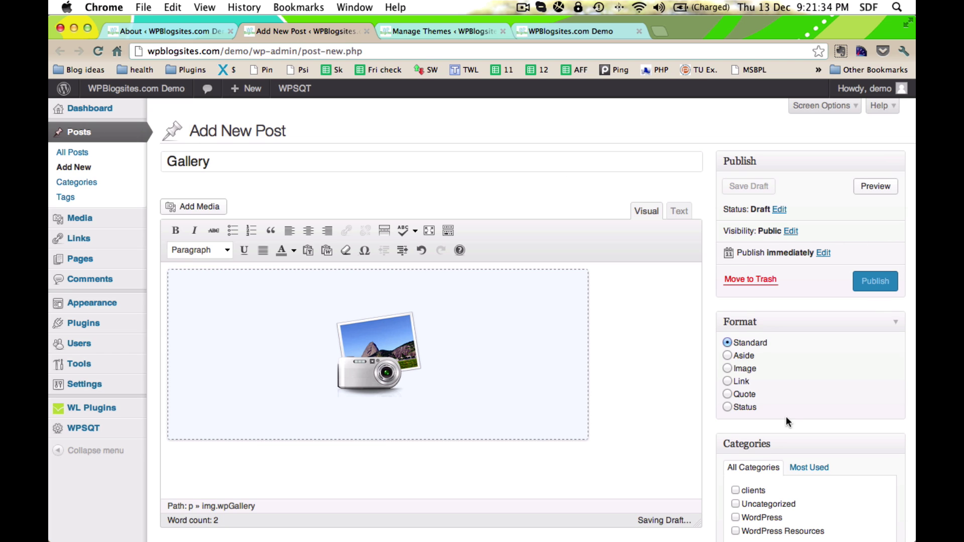
Step: Add a new category named "Gallery" to the post and publish the post
{"action": "scroll", "coordinate": [785, 421], "scroll_direction": "down", "scroll_amount": 3}
{"action": "left_click", "coordinate": [756, 469]}
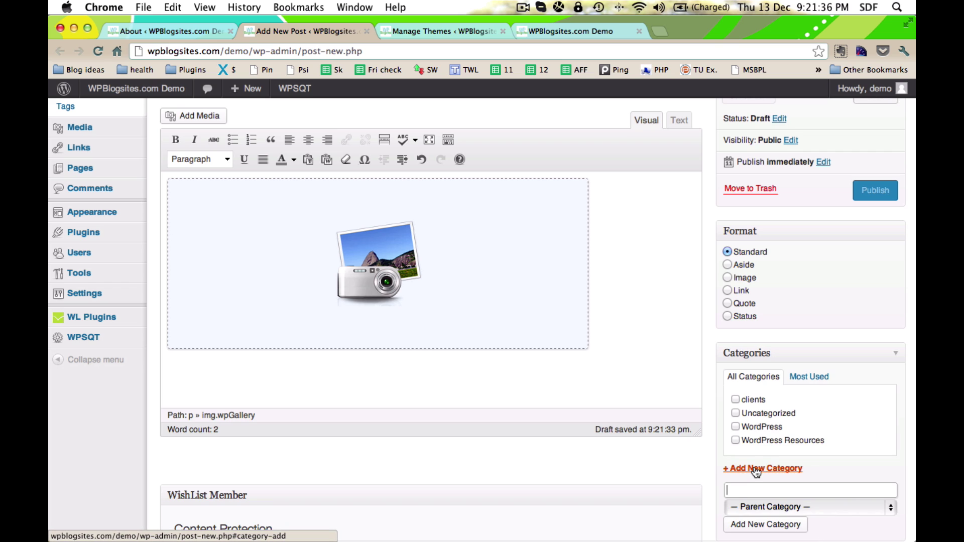
{"action": "type", "text": "Gallery"}
{"action": "left_click", "coordinate": [730, 524]}
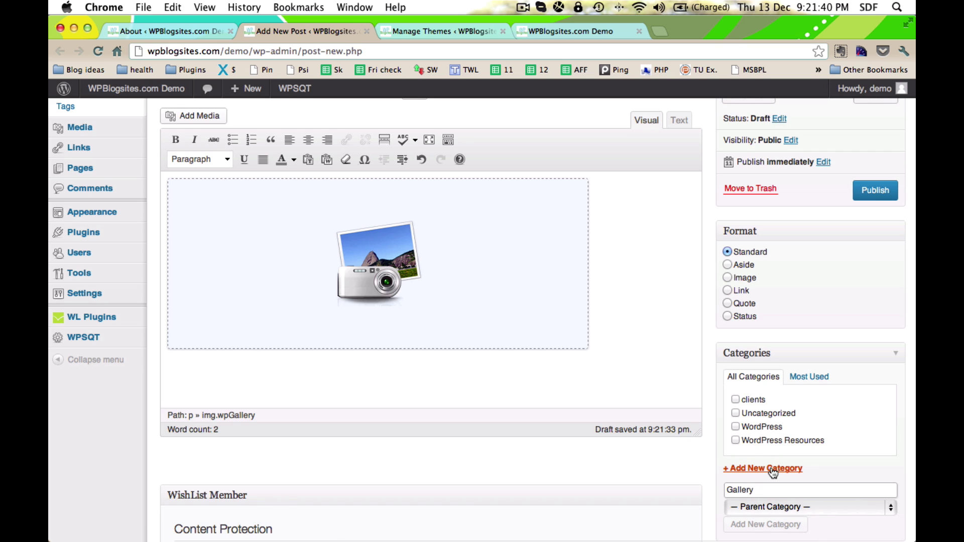
{"action": "left_click", "coordinate": [875, 193]}
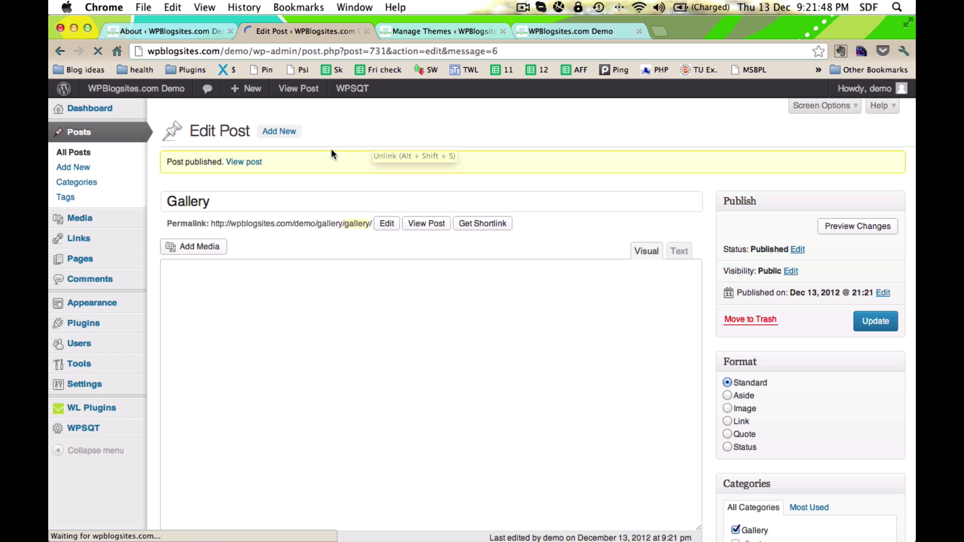
Step: Open the published post in a separate browser tab and examine the gallery's two-column layout
{"action": "left_click", "coordinate": [253, 163], "text": "super"}
{"action": "left_click", "coordinate": [444, 31]}
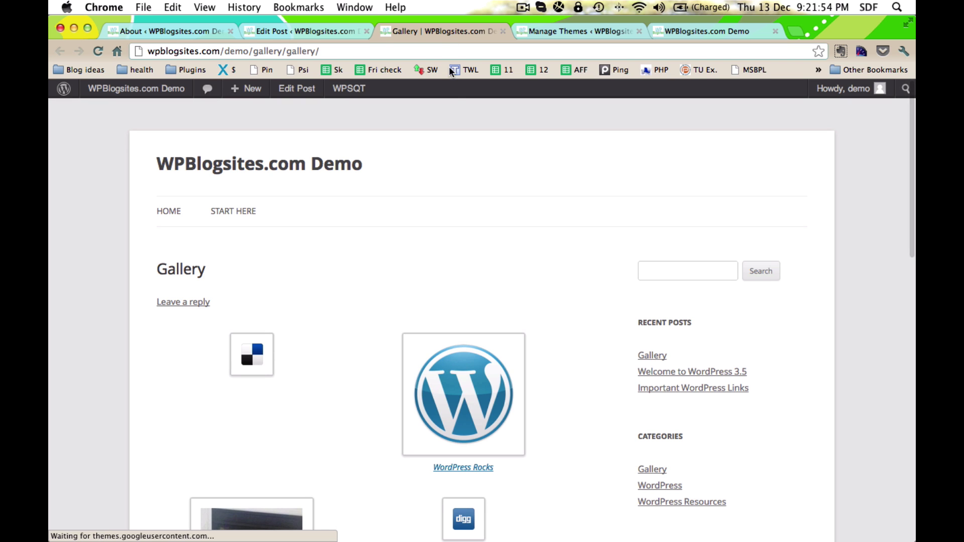
{"action": "scroll", "coordinate": [480, 186], "scroll_direction": "down", "scroll_amount": 5}
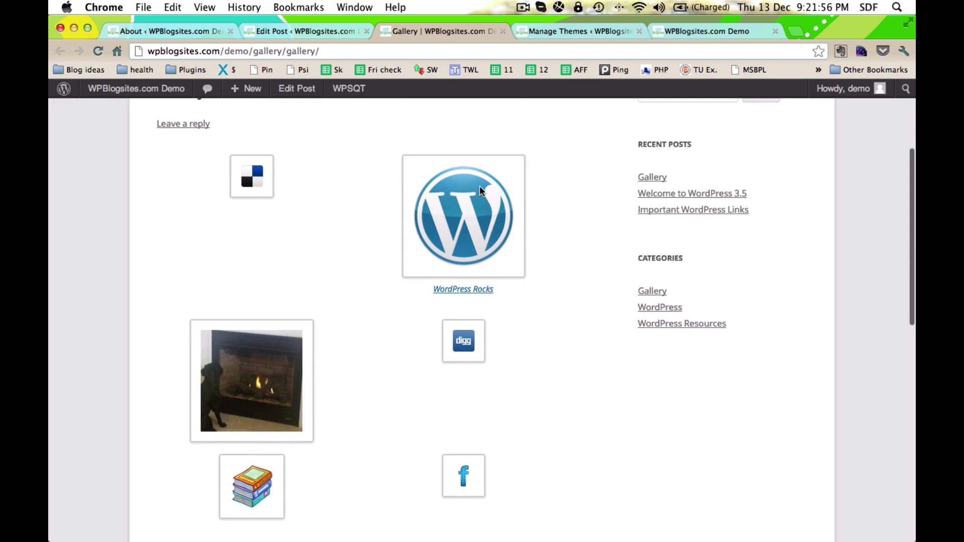
{"action": "scroll", "coordinate": [480, 186], "scroll_direction": "down", "scroll_amount": 3}
{"action": "scroll", "coordinate": [519, 283], "scroll_direction": "down", "scroll_amount": 4}
{"action": "scroll", "coordinate": [520, 283], "scroll_direction": "up", "scroll_amount": 3}
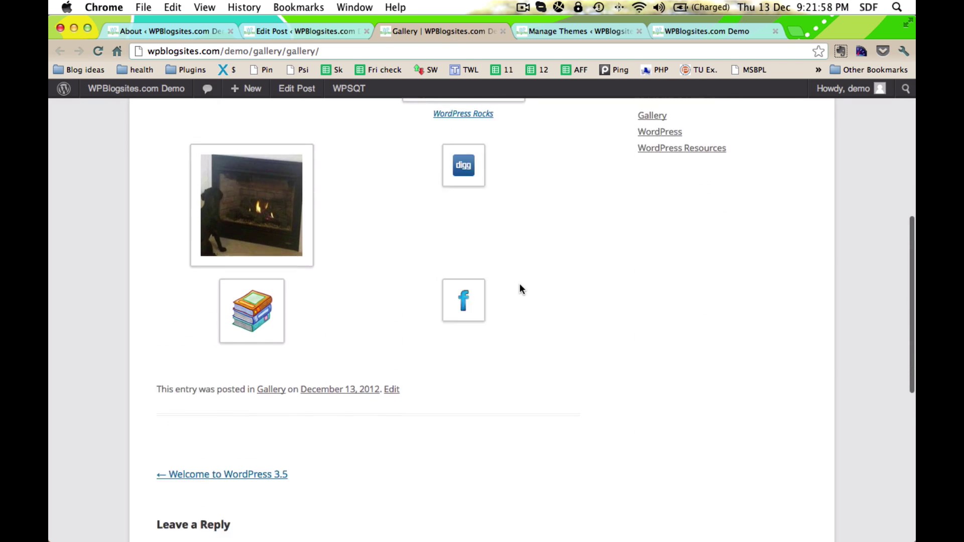
{"action": "scroll", "coordinate": [519, 283], "scroll_direction": "up", "scroll_amount": 7}
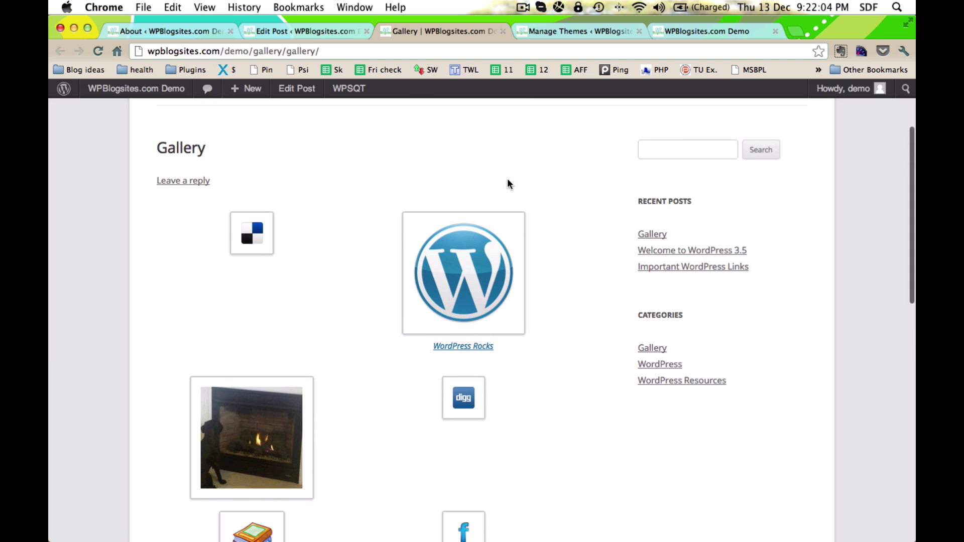
Step: Open the post's gallery for editing and reorder its images so the fireplace photo comes first and the Delicious icon third
{"action": "left_click", "coordinate": [334, 31]}
{"action": "left_click", "coordinate": [380, 362]}
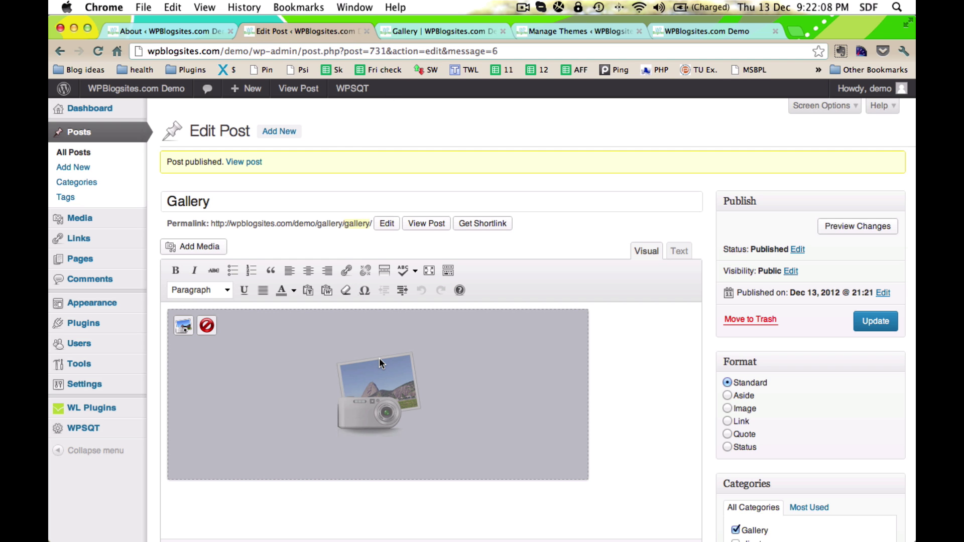
{"action": "left_click", "coordinate": [182, 326]}
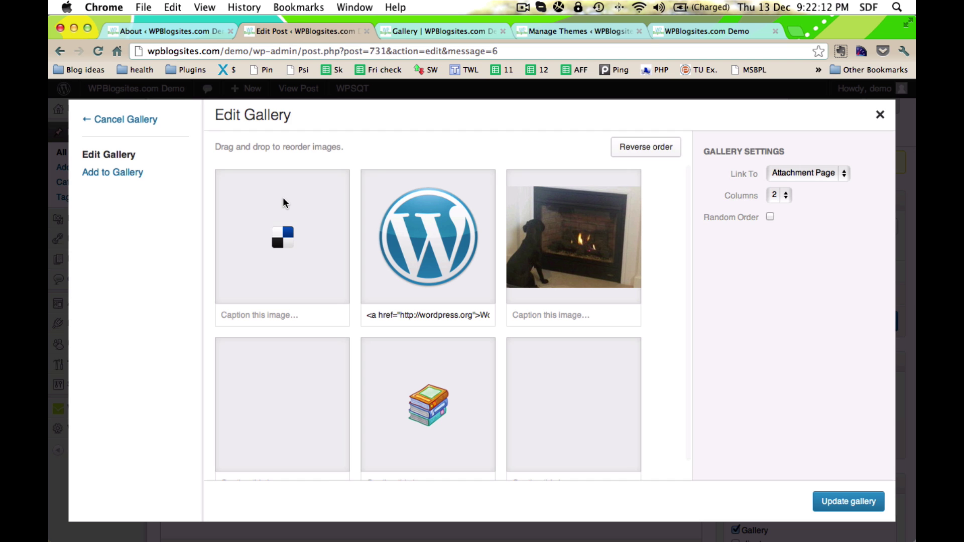
{"action": "left_click_drag", "start_coordinate": [559, 251], "coordinate": [318, 250]}
{"action": "left_click_drag", "start_coordinate": [537, 245], "coordinate": [408, 241]}
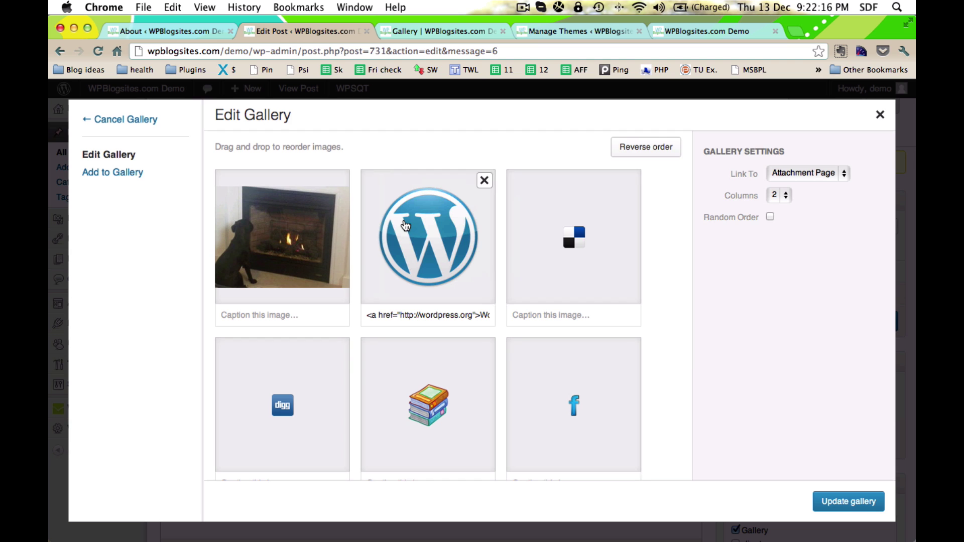
Step: Set the gallery to 3 columns and update the gallery in the post
{"action": "left_click", "coordinate": [784, 195]}
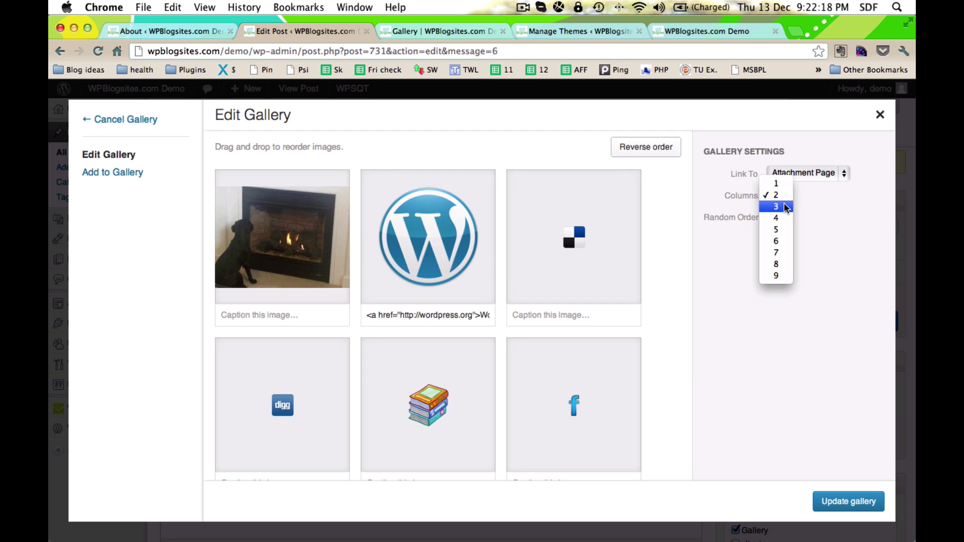
{"action": "left_click", "coordinate": [785, 207]}
{"action": "left_click", "coordinate": [838, 500]}
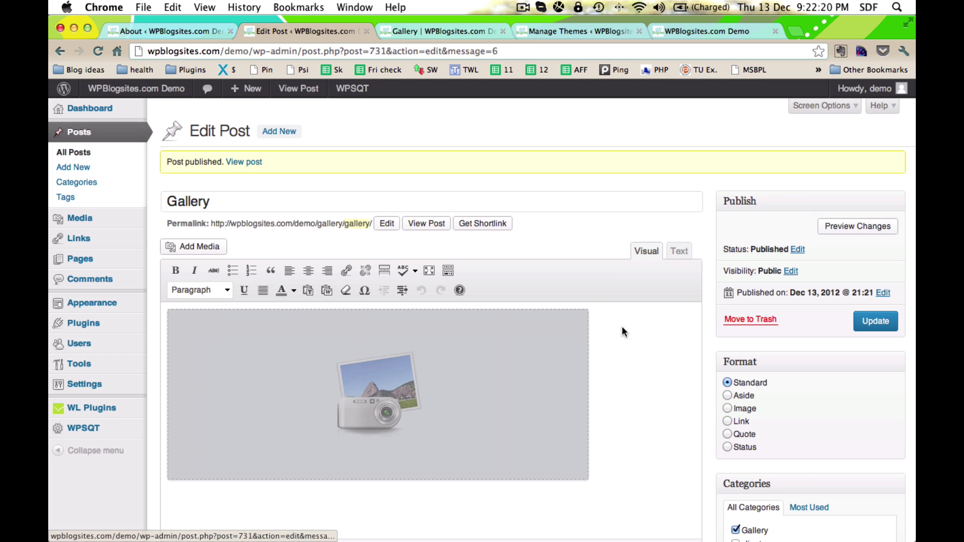
Step: Update the post and reload its published page to check the gallery layout
{"action": "left_click", "coordinate": [871, 325]}
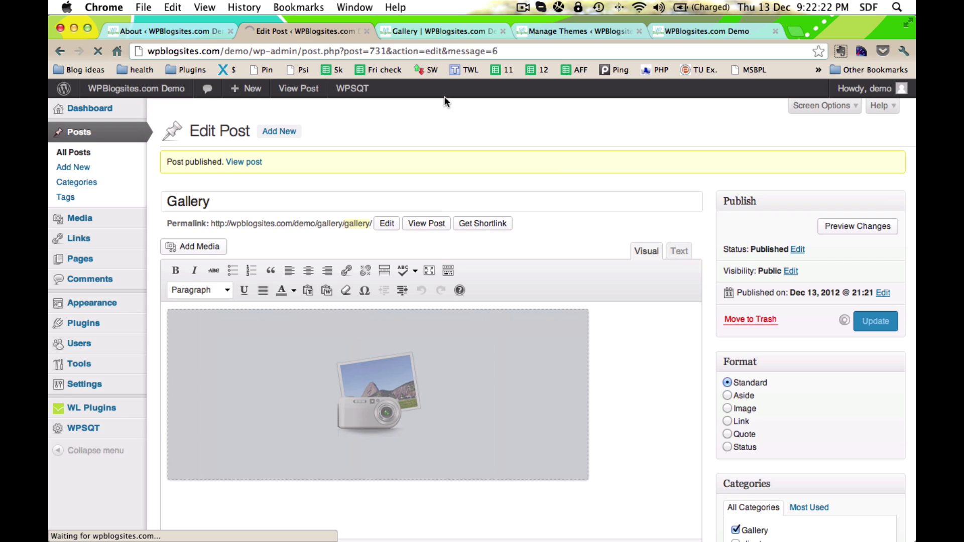
{"action": "left_click", "coordinate": [433, 33]}
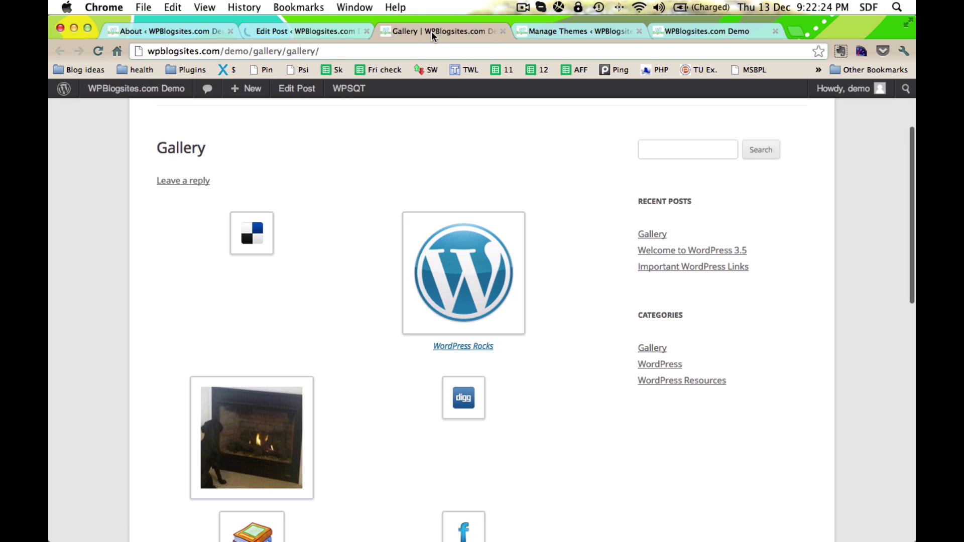
{"action": "key", "text": "super+r"}
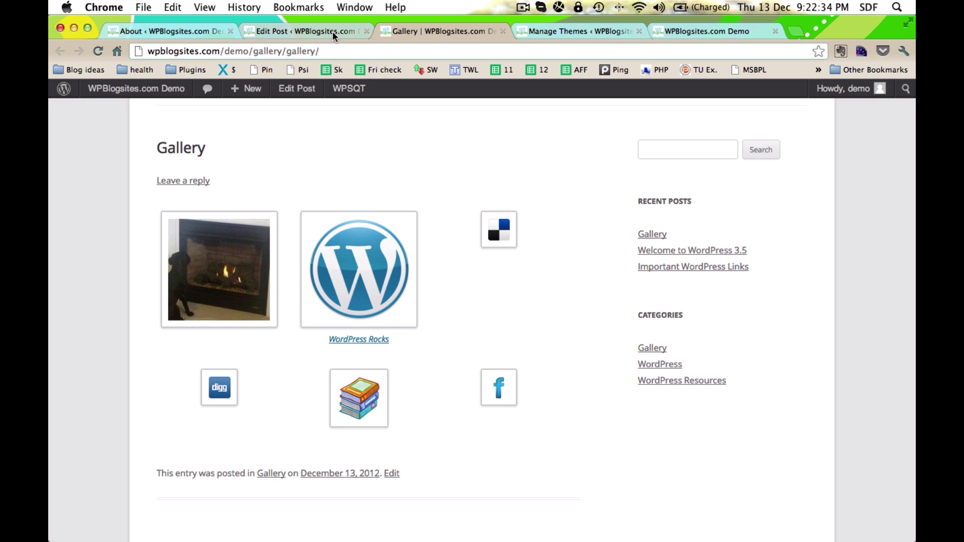
Step: Return to editing the Gallery post and browse the existing files in the media library through Add Media
{"action": "left_click", "coordinate": [315, 27]}
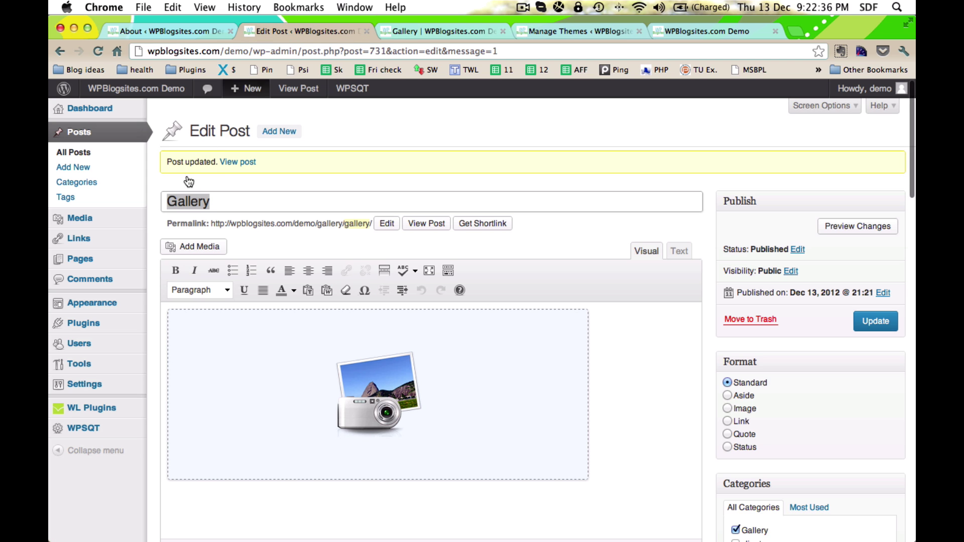
{"action": "left_click", "coordinate": [193, 247]}
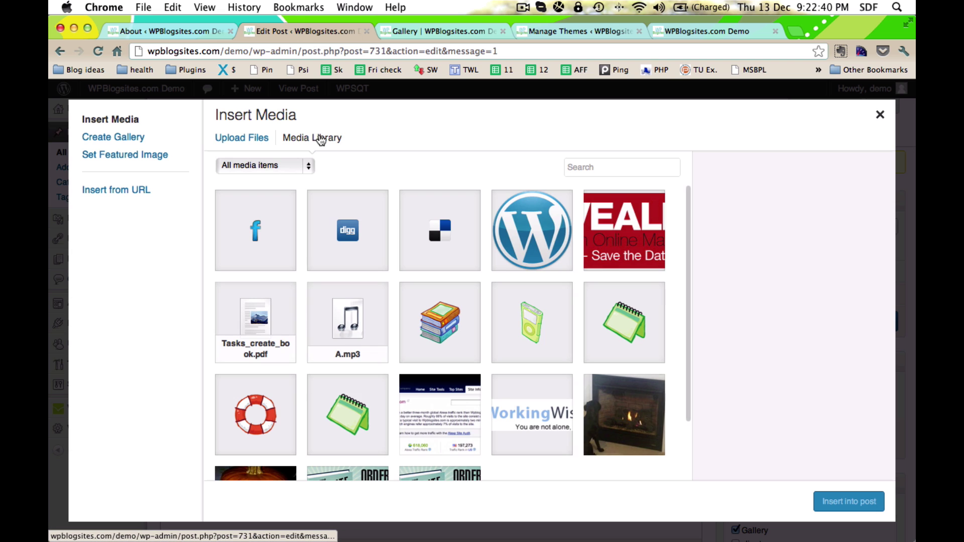
{"action": "scroll", "coordinate": [372, 291], "scroll_direction": "down", "scroll_amount": 3}
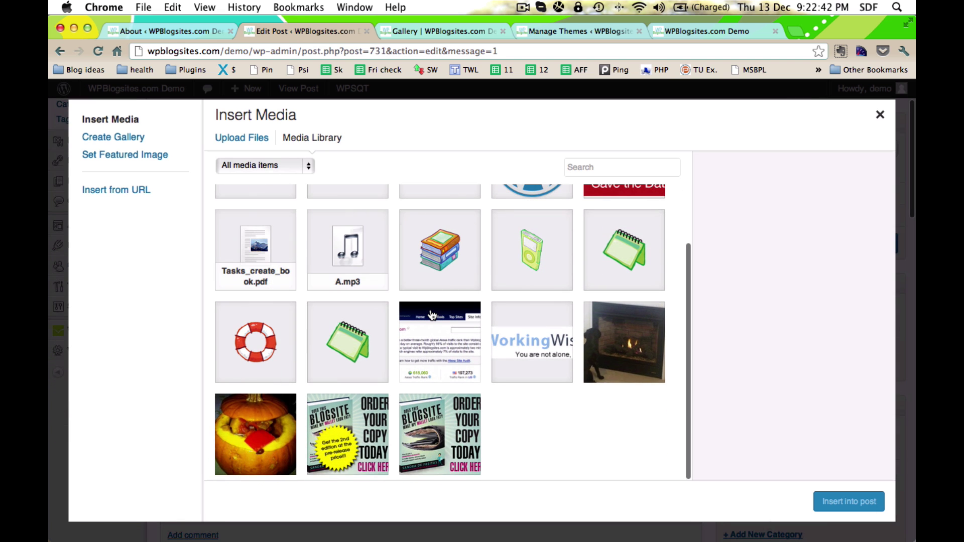
{"action": "scroll", "coordinate": [426, 312], "scroll_direction": "up", "scroll_amount": 3}
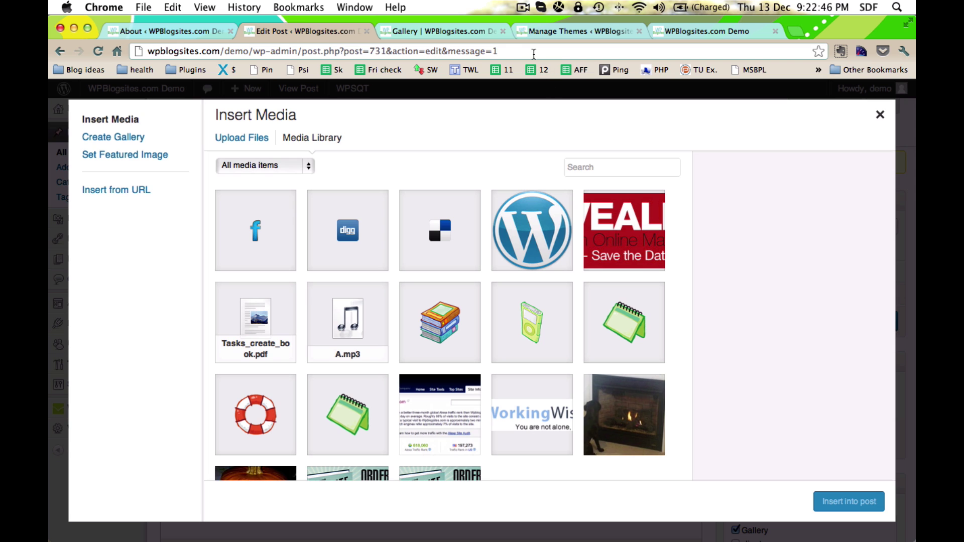
Step: Close the published gallery post's tab and review the Twenty Twelve theme details on the Manage Themes page
{"action": "left_click", "coordinate": [488, 32]}
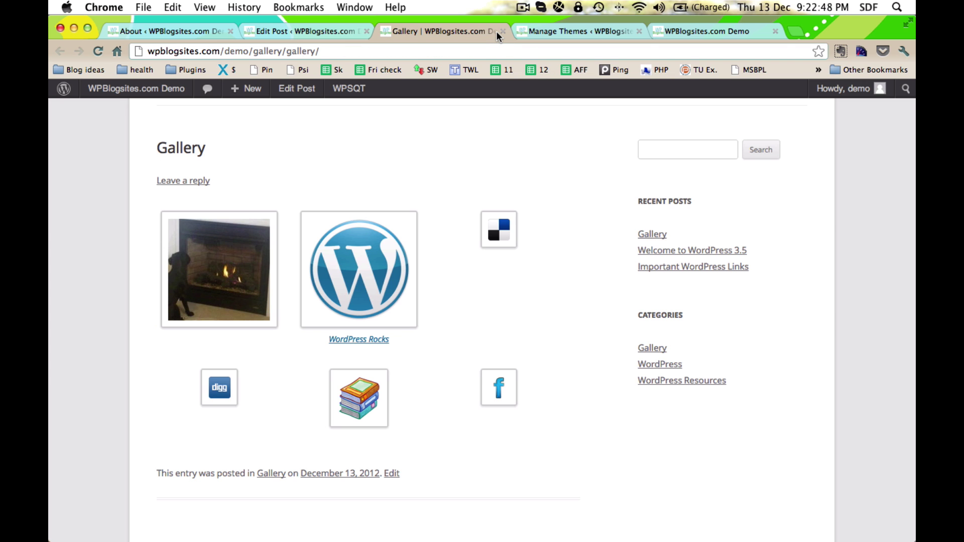
{"action": "left_click", "coordinate": [502, 31]}
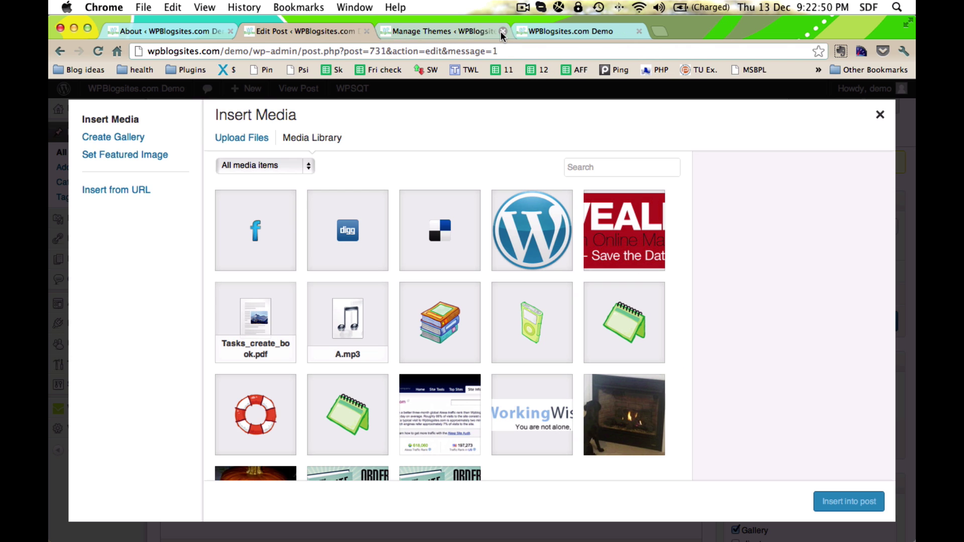
{"action": "left_click", "coordinate": [472, 37]}
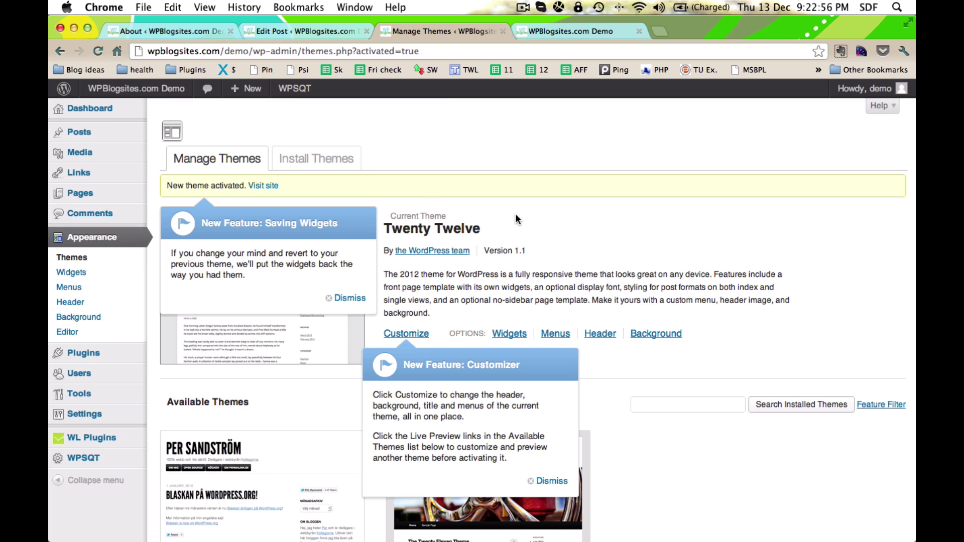
{"action": "scroll", "coordinate": [515, 213], "scroll_direction": "down", "scroll_amount": 3}
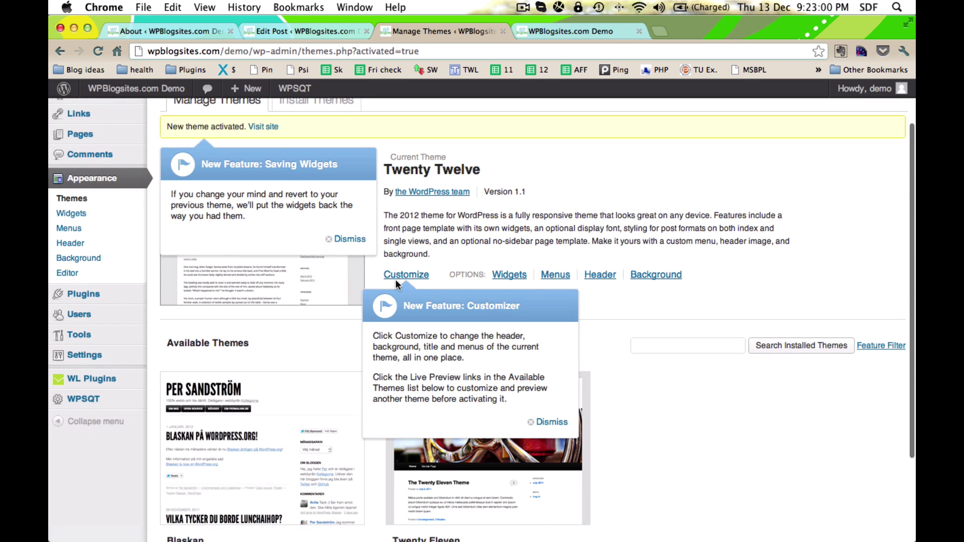
Step: Examine the demo site's home page from header to footer in the Twenty Twelve theme
{"action": "left_click", "coordinate": [575, 31]}
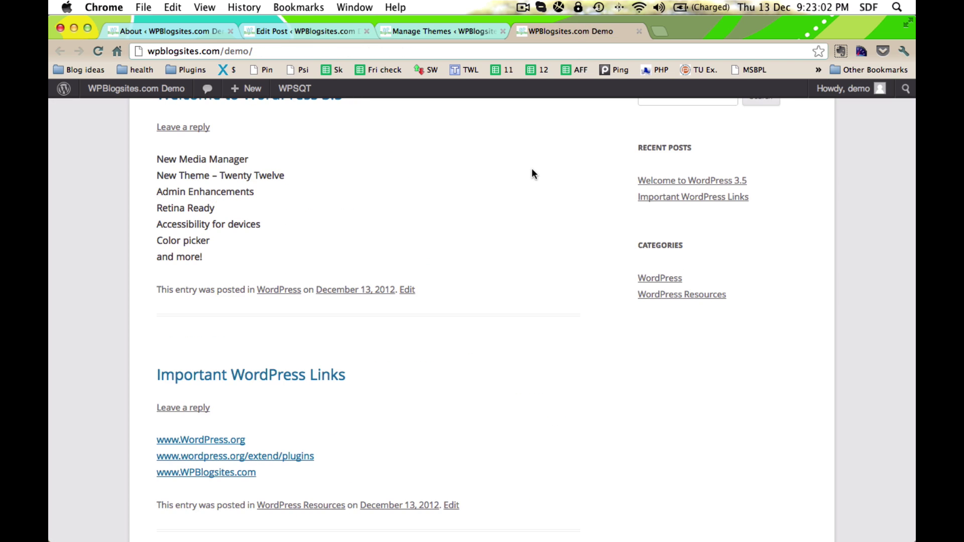
{"action": "scroll", "coordinate": [531, 167], "scroll_direction": "up", "scroll_amount": 5}
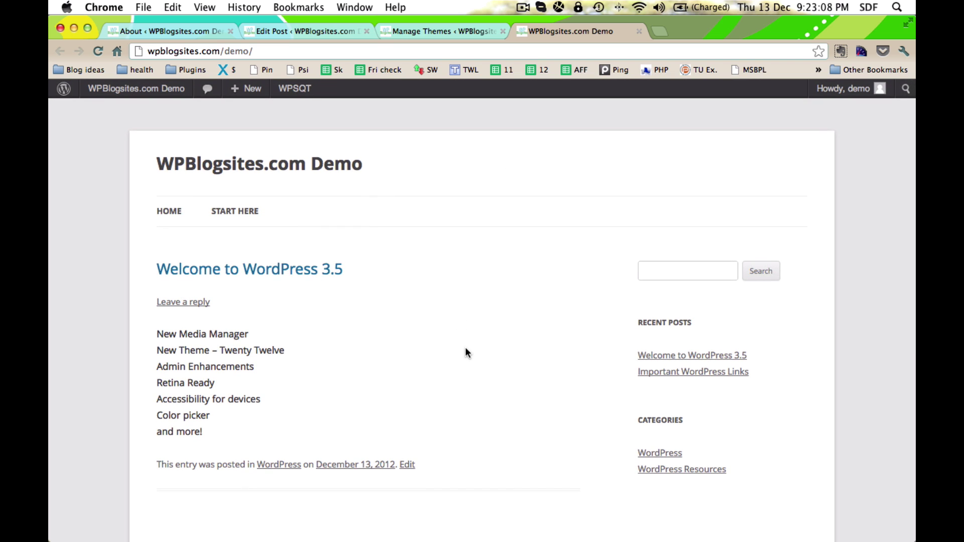
{"action": "scroll", "coordinate": [465, 348], "scroll_direction": "down", "scroll_amount": 5}
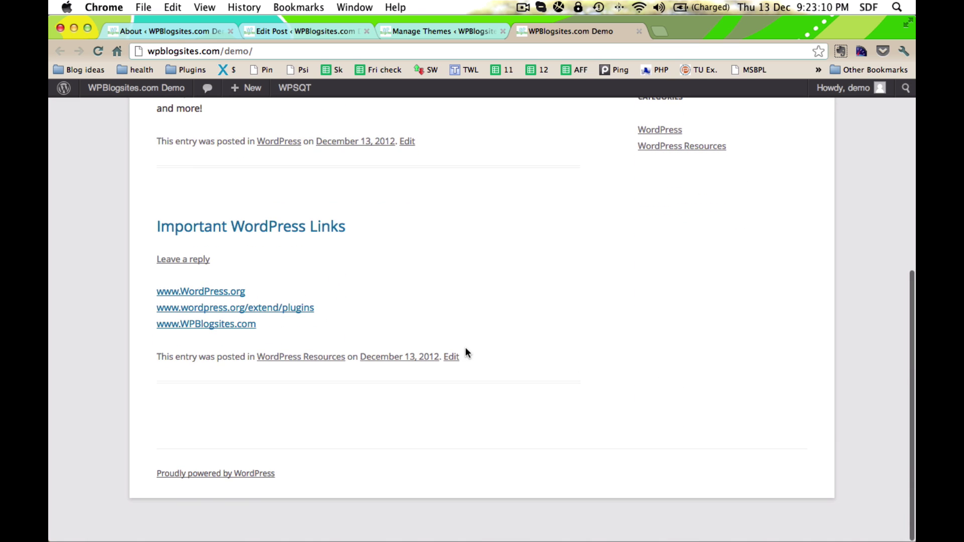
{"action": "scroll", "coordinate": [465, 353], "scroll_direction": "up", "scroll_amount": 3}
{"action": "scroll", "coordinate": [466, 353], "scroll_direction": "up", "scroll_amount": 4}
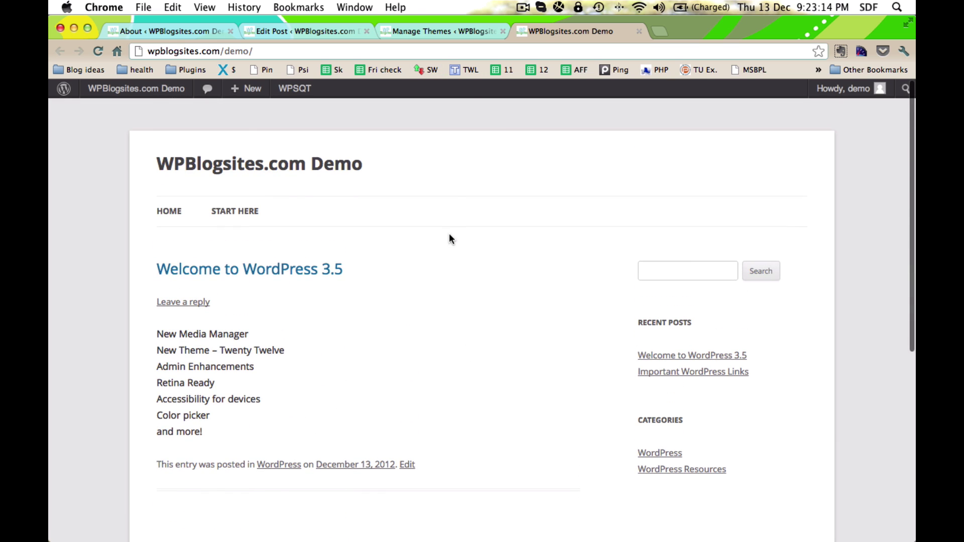
Step: Open the Twenty Twelve theme customizer and set the site tagline to "Demos for cool people"
{"action": "left_click", "coordinate": [456, 34]}
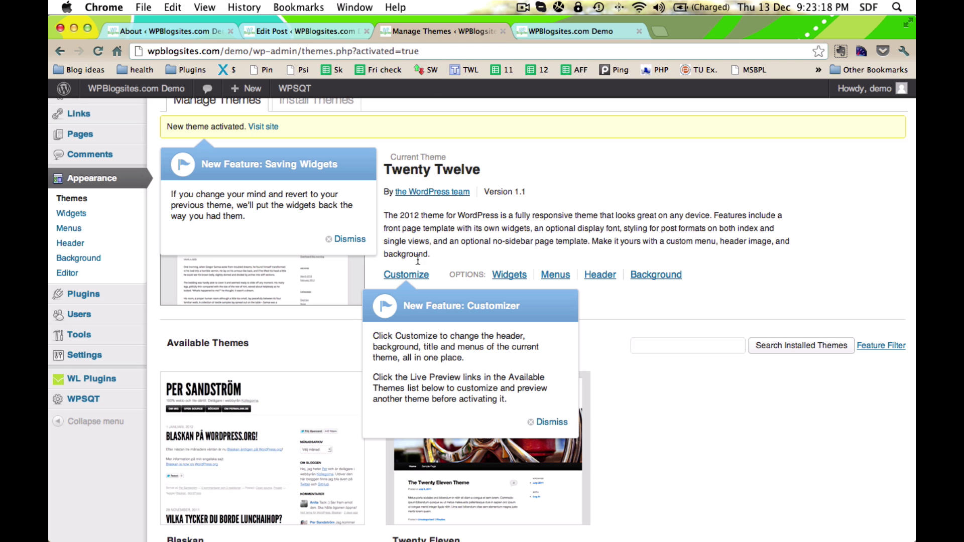
{"action": "left_click", "coordinate": [408, 275]}
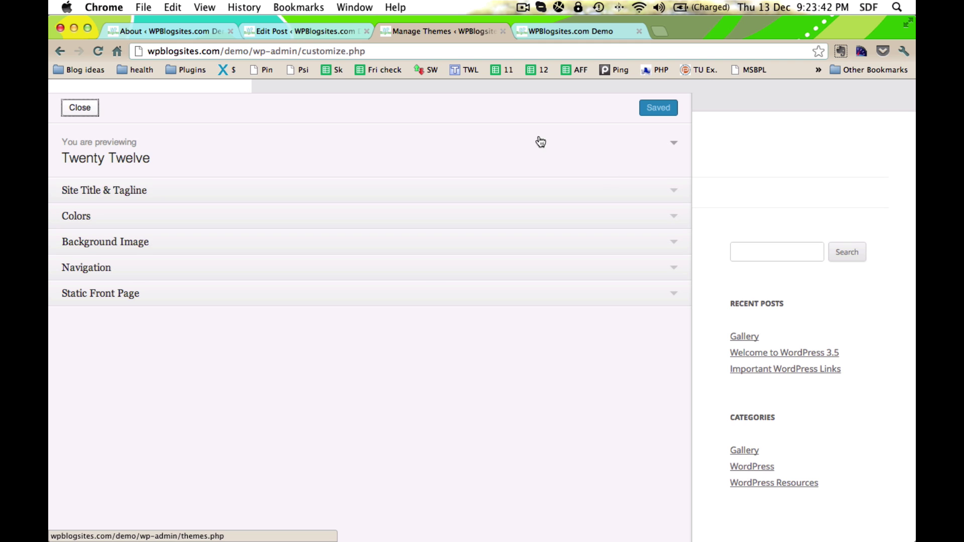
{"action": "left_click", "coordinate": [684, 199]}
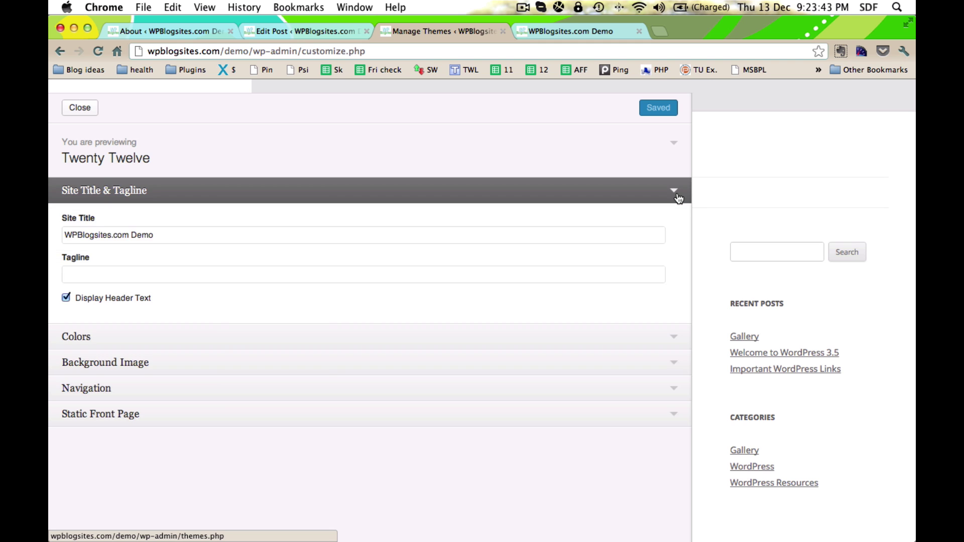
{"action": "left_click", "coordinate": [283, 271]}
{"action": "type", "text": "D"}
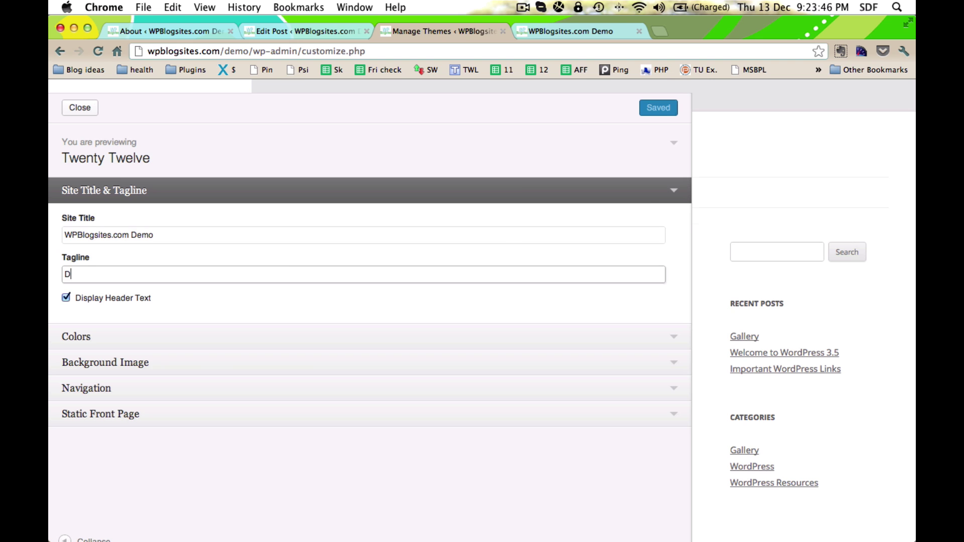
{"action": "type", "text": "emos for cool people"}
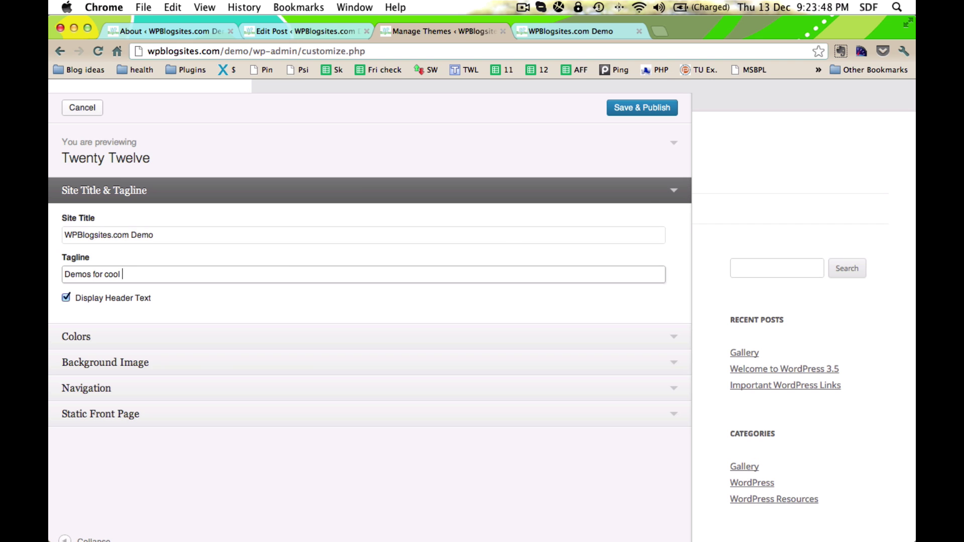
Step: Set the theme's header text color to #6b6b6b and its background color to #ffffff
{"action": "left_click", "coordinate": [283, 336]}
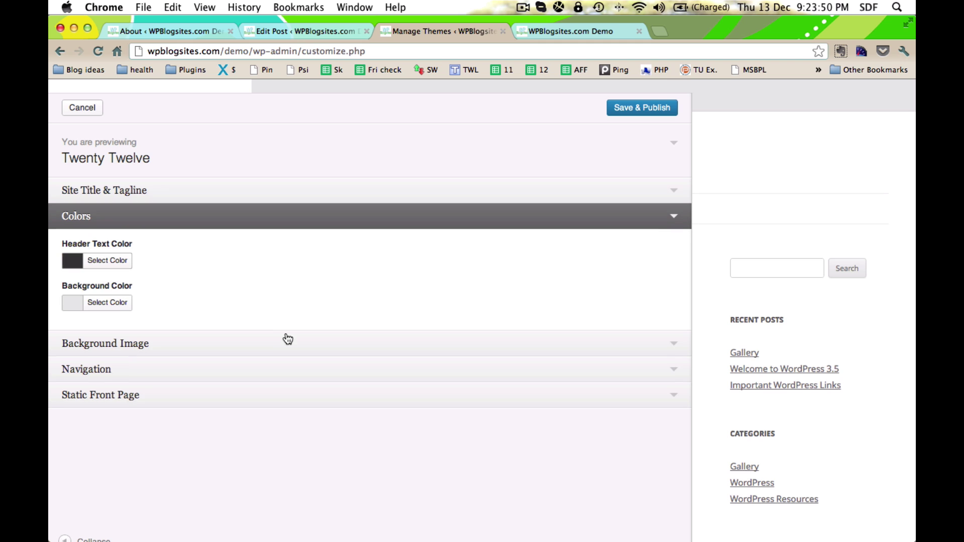
{"action": "left_click", "coordinate": [75, 261]}
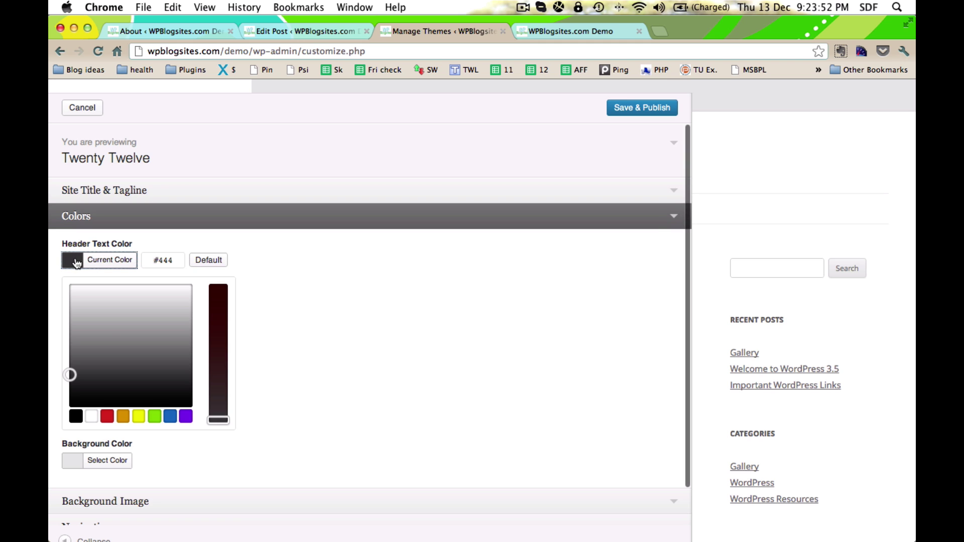
{"action": "mouse_move", "coordinate": [119, 351]}
{"action": "left_mouse_down"}
{"action": "mouse_move", "coordinate": [132, 335]}
{"action": "mouse_move", "coordinate": [126, 356]}
{"action": "left_mouse_up"}
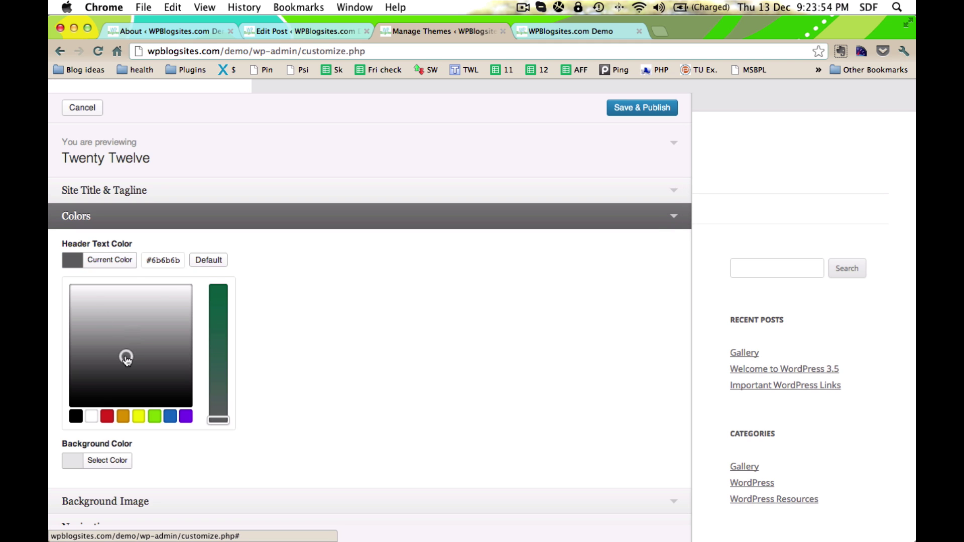
{"action": "left_click", "coordinate": [112, 460]}
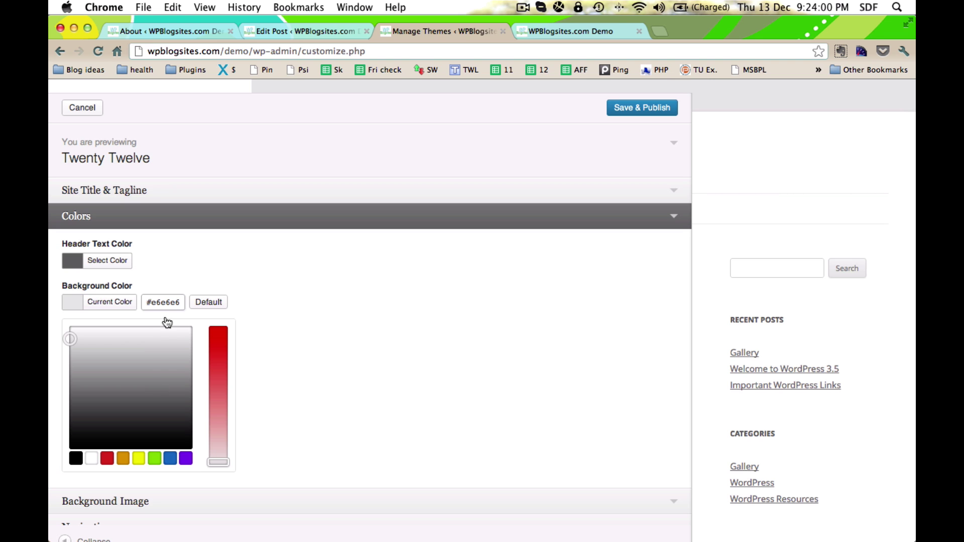
{"action": "left_click_drag", "start_coordinate": [70, 338], "coordinate": [71, 326]}
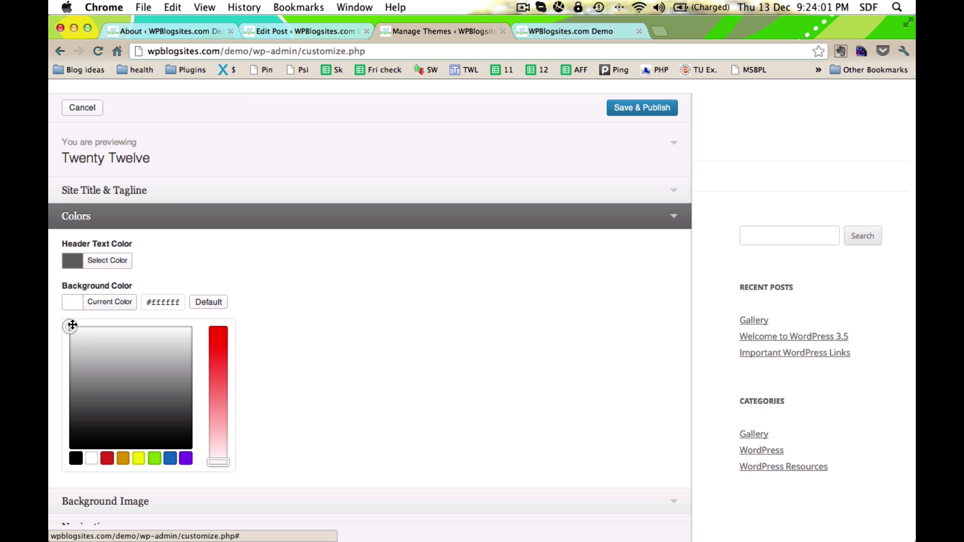
Step: Change the header text color to a dark green, and save and publish the theme customizations
{"action": "left_click", "coordinate": [95, 261]}
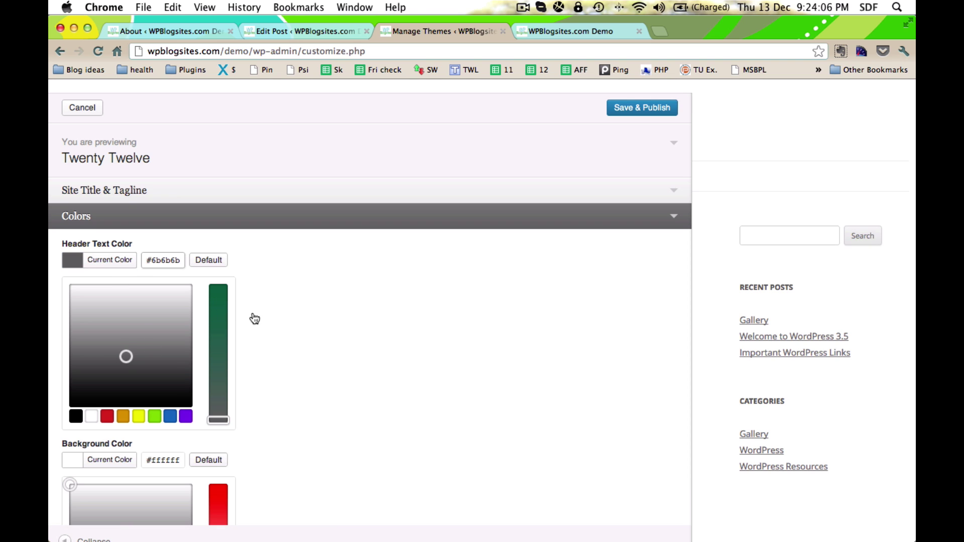
{"action": "scroll", "coordinate": [253, 318], "scroll_direction": "down", "scroll_amount": 3}
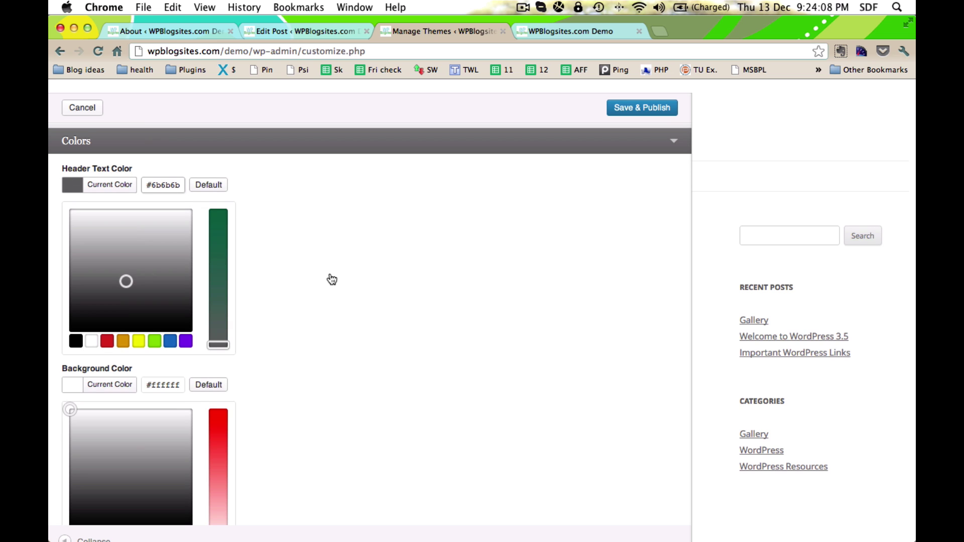
{"action": "left_click", "coordinate": [222, 217]}
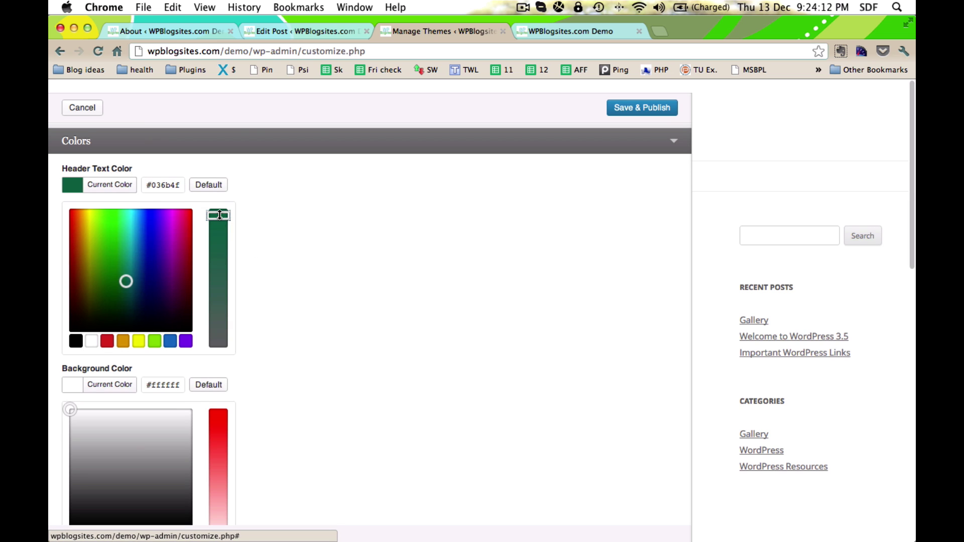
{"action": "left_click", "coordinate": [217, 219]}
{"action": "mouse_move", "coordinate": [218, 220]}
{"action": "left_mouse_down"}
{"action": "mouse_move", "coordinate": [217, 290]}
{"action": "mouse_move", "coordinate": [218, 222]}
{"action": "left_mouse_up"}
{"action": "scroll", "coordinate": [404, 291], "scroll_direction": "down", "scroll_amount": 5}
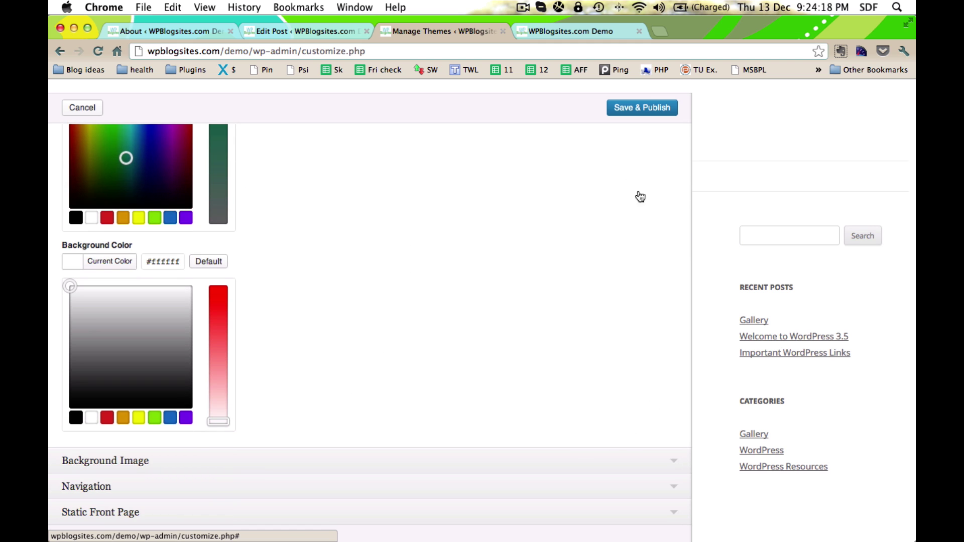
{"action": "left_click", "coordinate": [651, 112]}
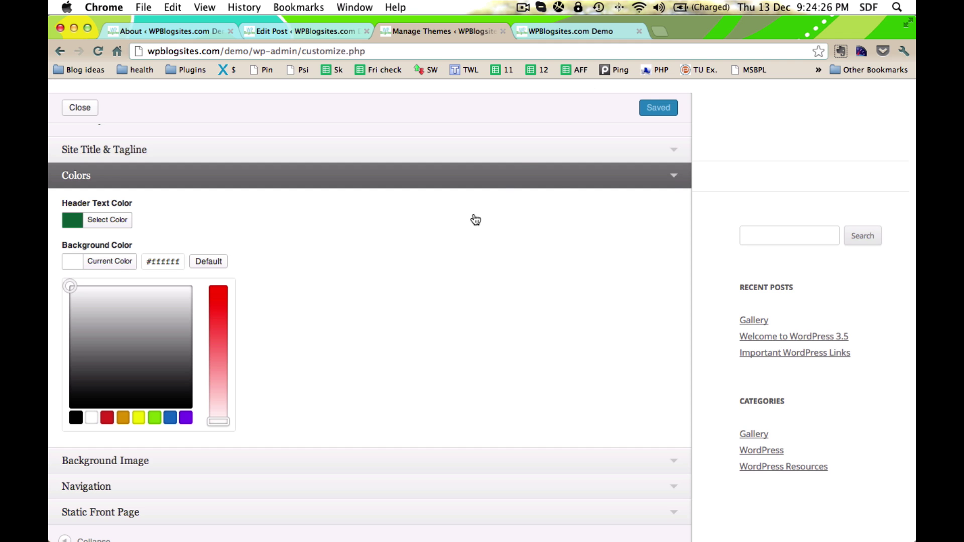
Step: Review the theme customizer's Background Image, Navigation and Static Front Page settings, and close the customizer
{"action": "left_click", "coordinate": [678, 174]}
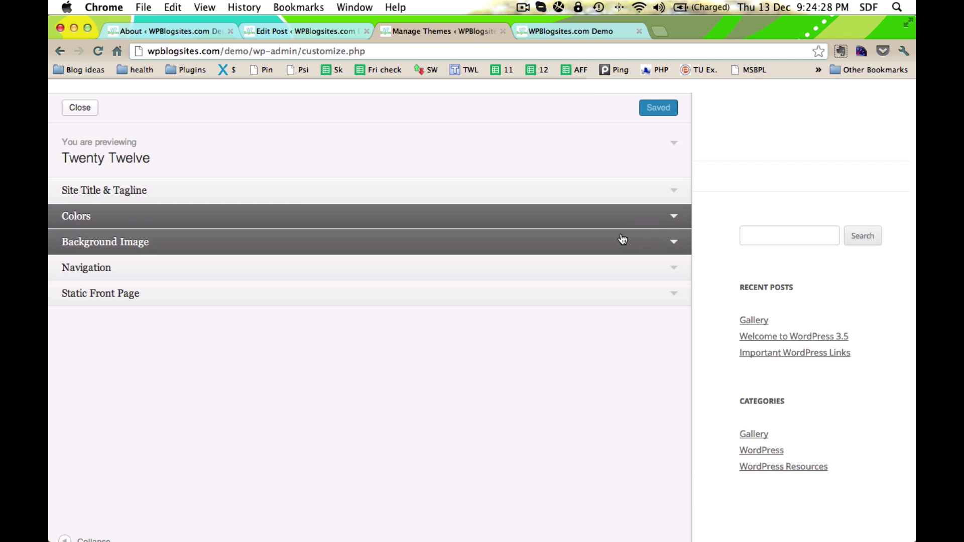
{"action": "left_click", "coordinate": [674, 243]}
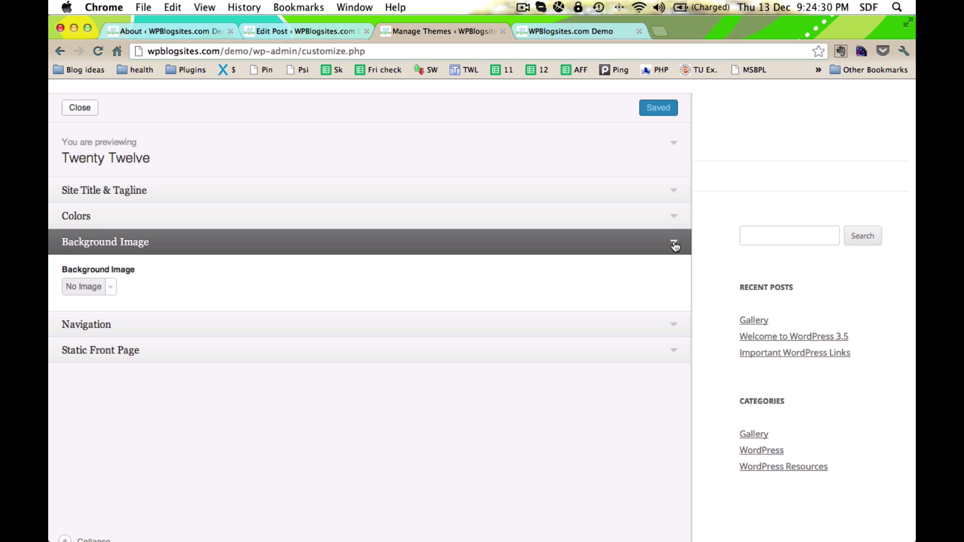
{"action": "left_click", "coordinate": [674, 244]}
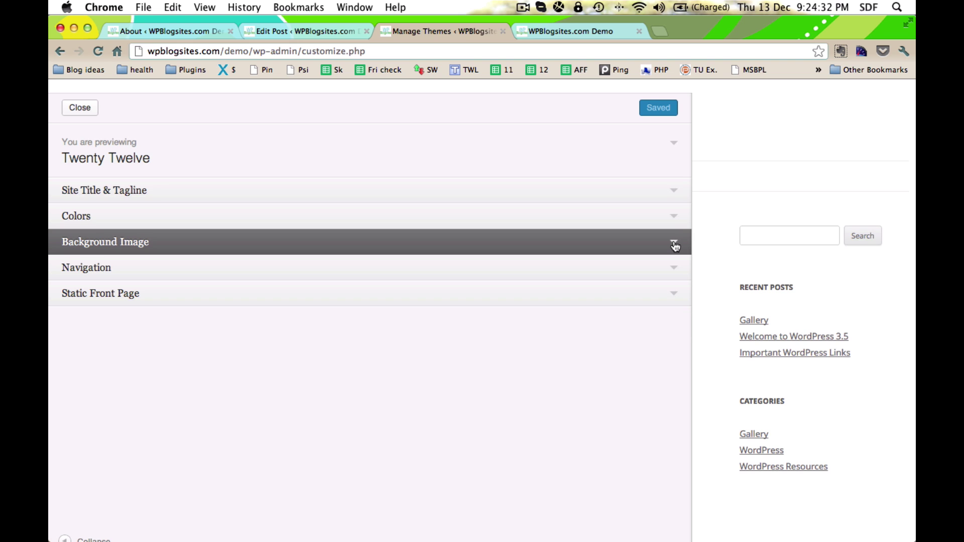
{"action": "left_click", "coordinate": [673, 268]}
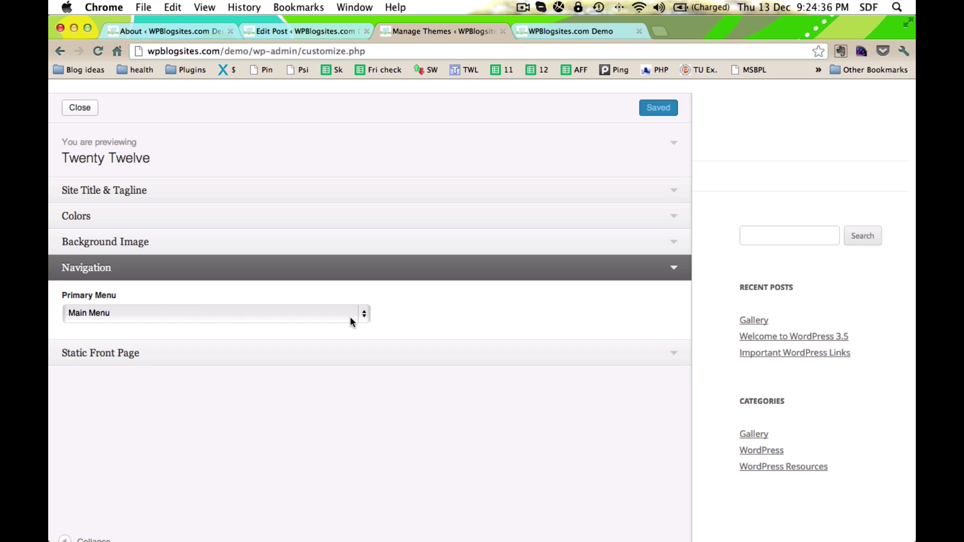
{"action": "left_click", "coordinate": [673, 353]}
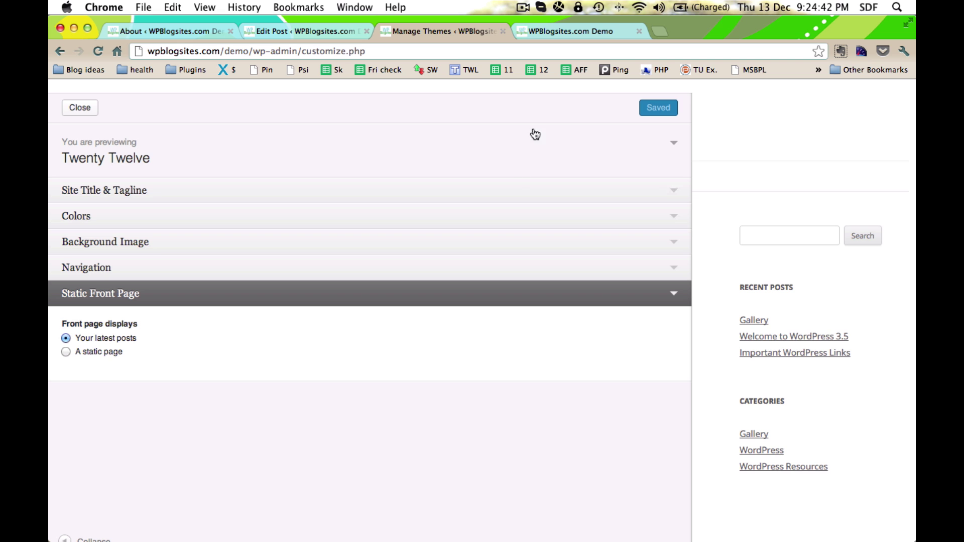
{"action": "left_click", "coordinate": [80, 108]}
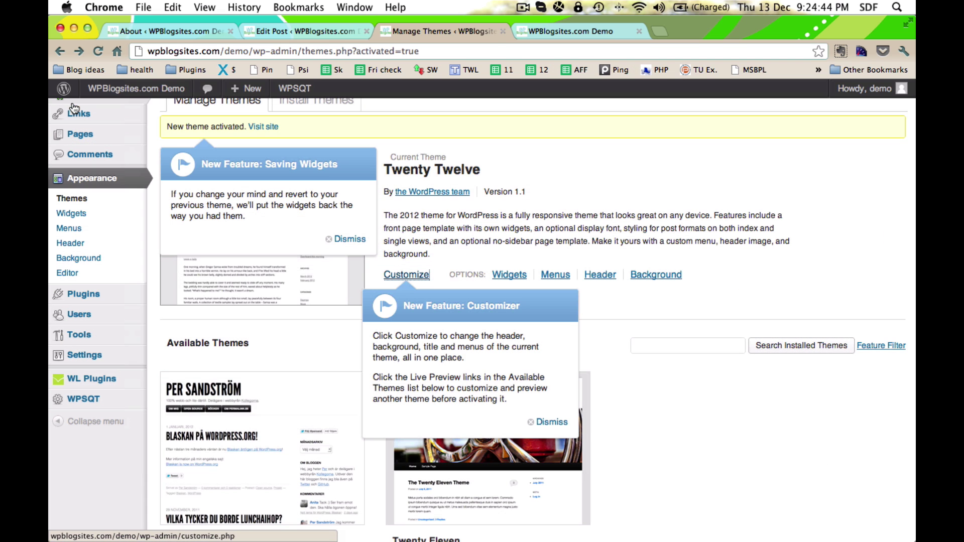
Step: Reload the demo site's home page to check the customized header, and try to open the Start Here page
{"action": "left_click", "coordinate": [560, 28]}
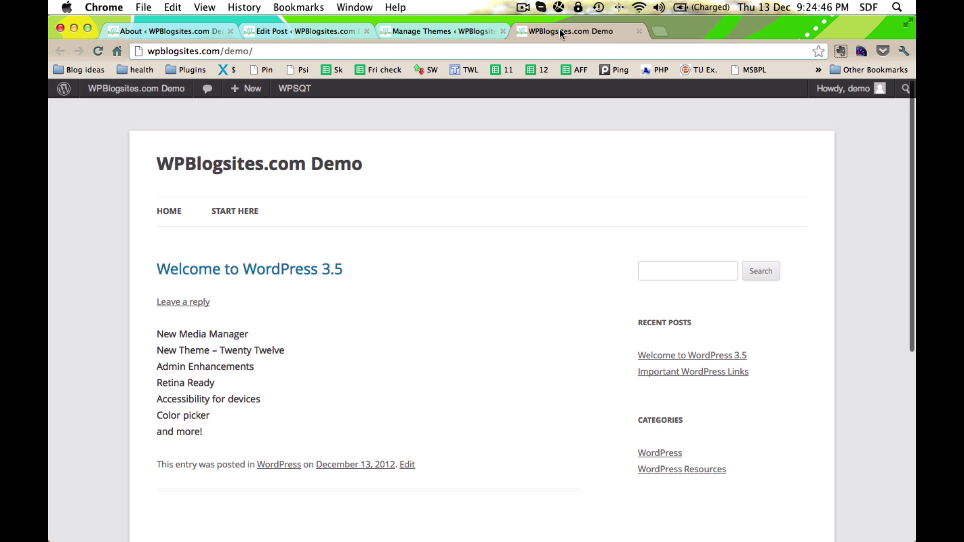
{"action": "key", "text": "super+r"}
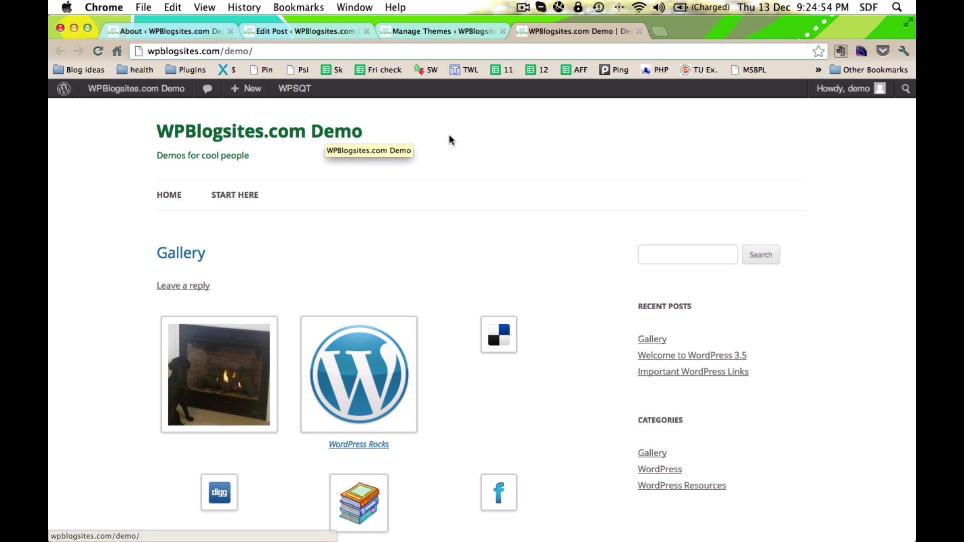
{"action": "left_click", "coordinate": [456, 31]}
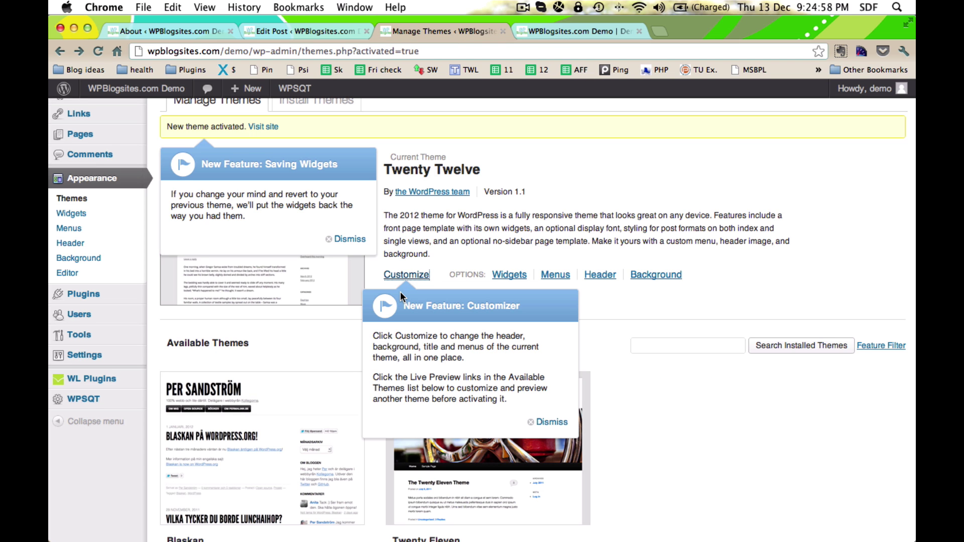
{"action": "left_click", "coordinate": [558, 33]}
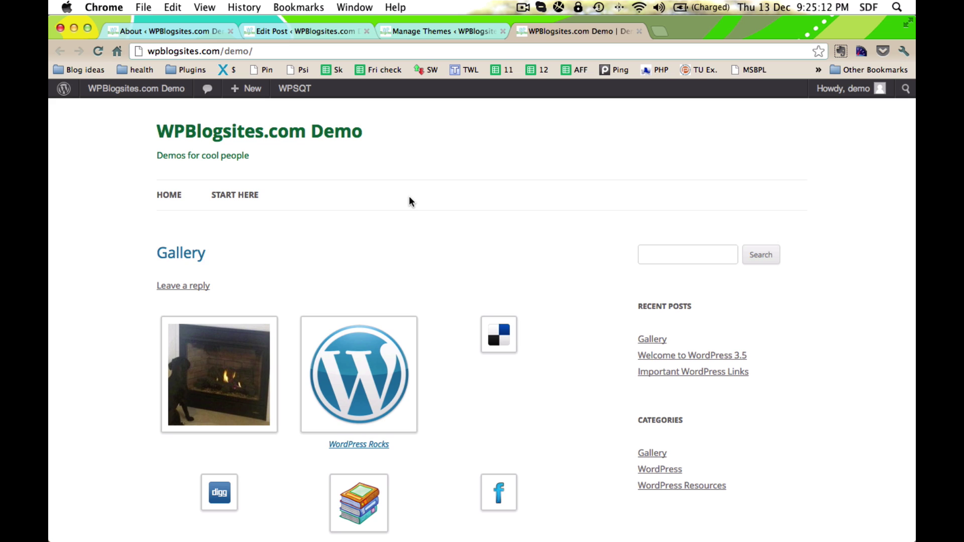
{"action": "left_click", "coordinate": [236, 196]}
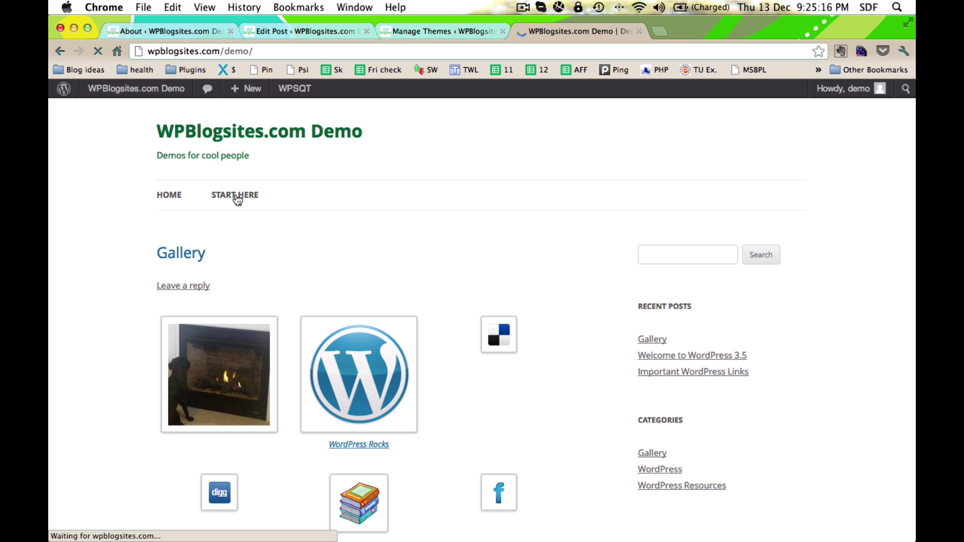
{"action": "left_click", "coordinate": [243, 196]}
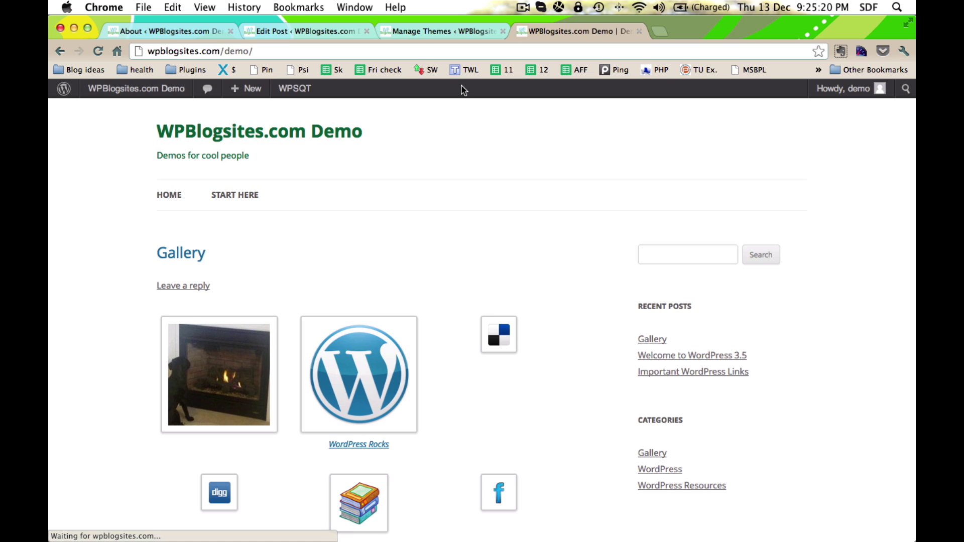
Step: Return to the site admin, open the Dashboard and look through its widgets
{"action": "left_click", "coordinate": [449, 29]}
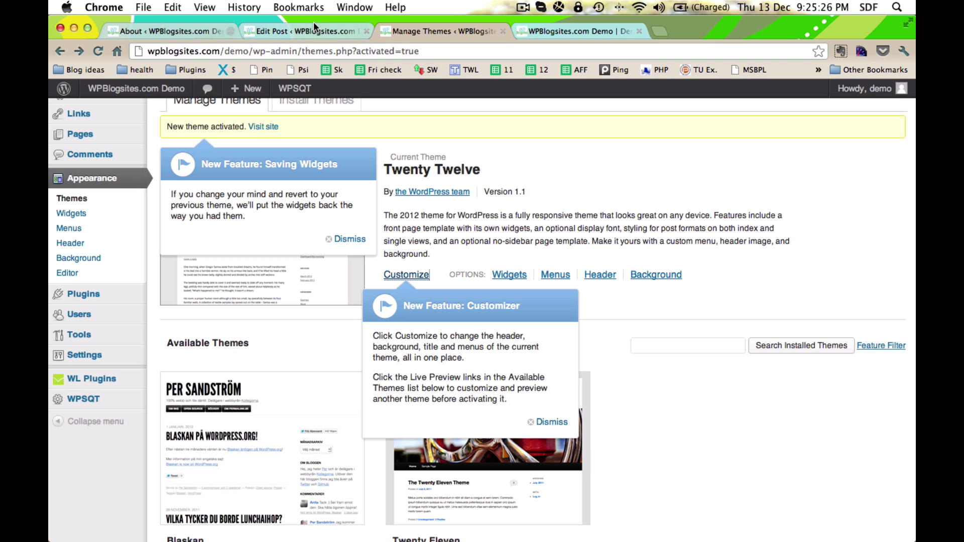
{"action": "scroll", "coordinate": [221, 211], "scroll_direction": "up", "scroll_amount": 3}
{"action": "mouse_move", "coordinate": [100, 178]}
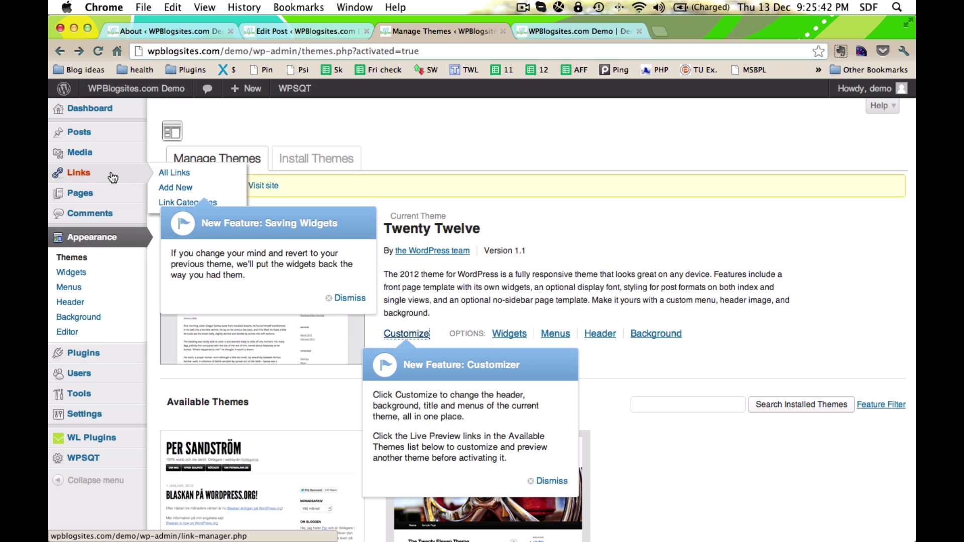
{"action": "left_click", "coordinate": [114, 117]}
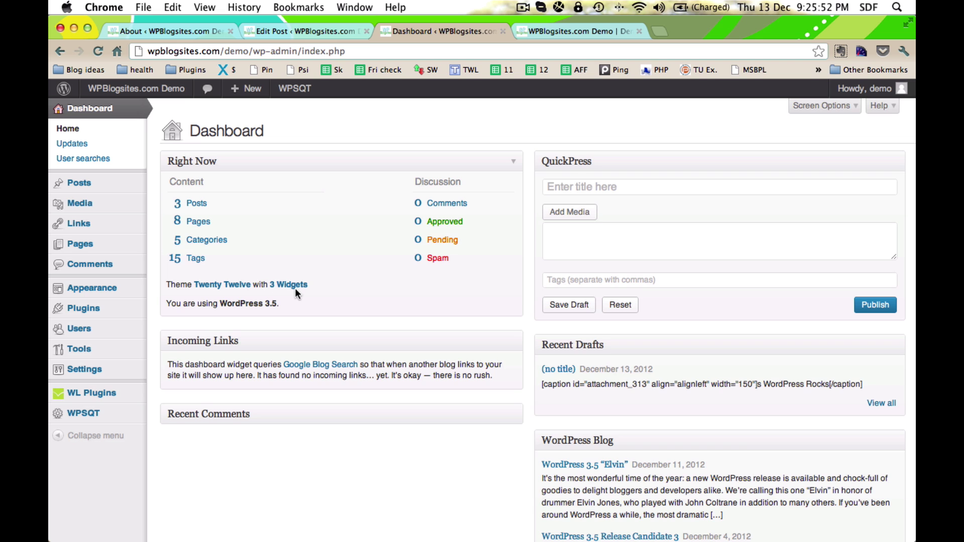
{"action": "scroll", "coordinate": [299, 314], "scroll_direction": "down", "scroll_amount": 5}
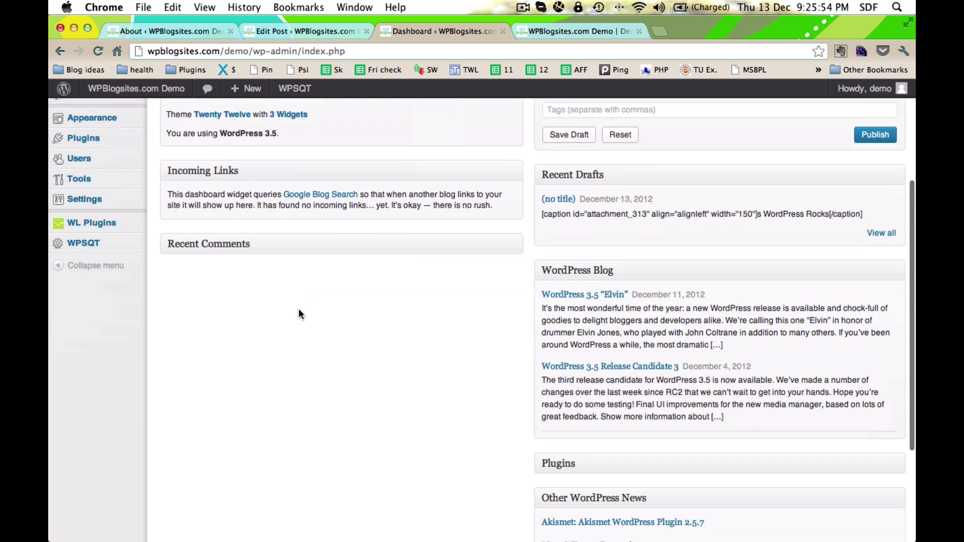
{"action": "scroll", "coordinate": [300, 314], "scroll_direction": "down", "scroll_amount": 5}
{"action": "scroll", "coordinate": [299, 315], "scroll_direction": "up", "scroll_amount": 10}
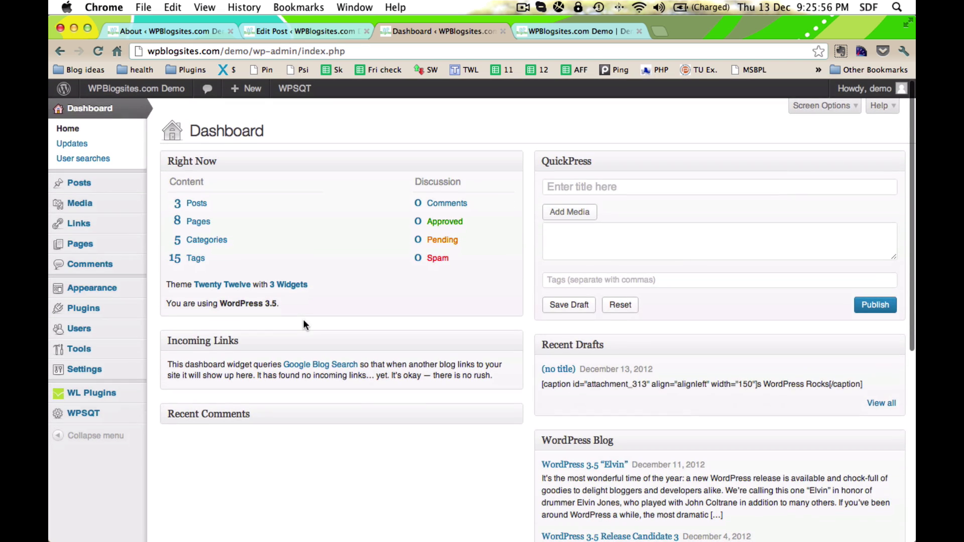
Step: Enable the Welcome panel in the Dashboard's screen options and collapse the options
{"action": "left_click", "coordinate": [806, 106]}
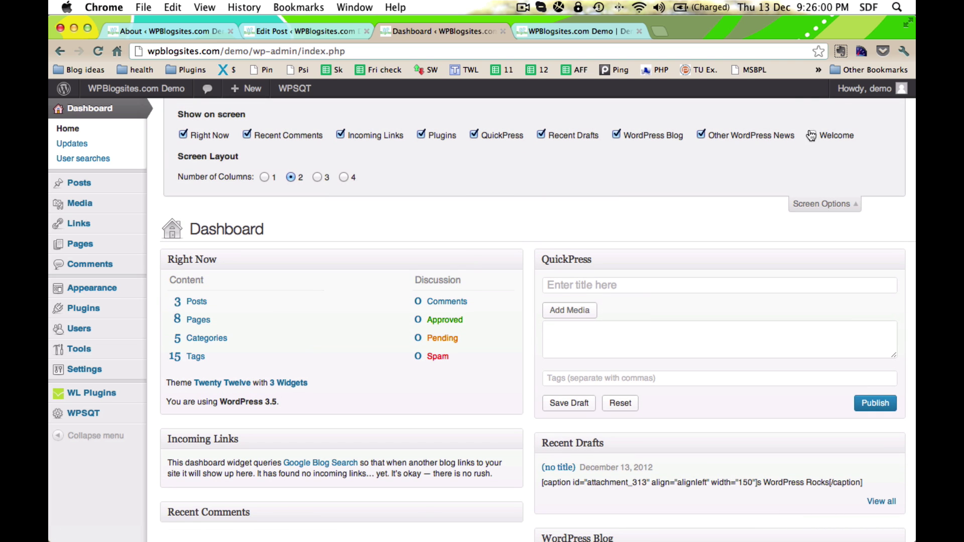
{"action": "left_click", "coordinate": [812, 136]}
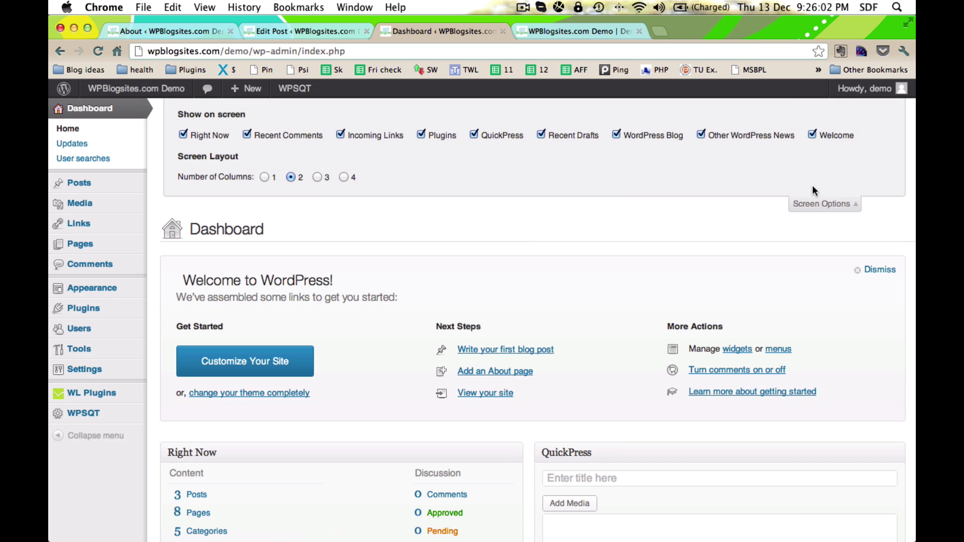
{"action": "left_click", "coordinate": [818, 208]}
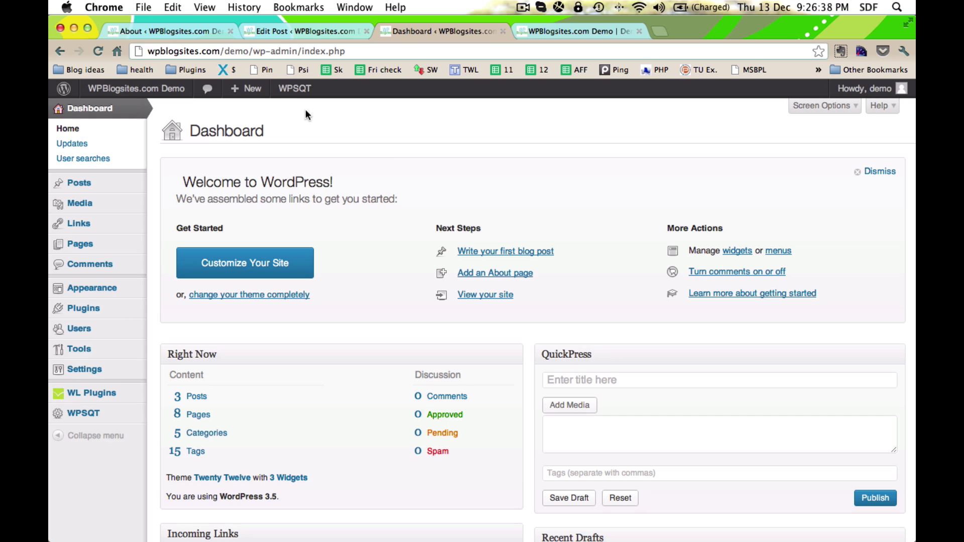
Step: Return to the About page and review the start of the WordPress 3.5 What's New overview
{"action": "left_click", "coordinate": [224, 35]}
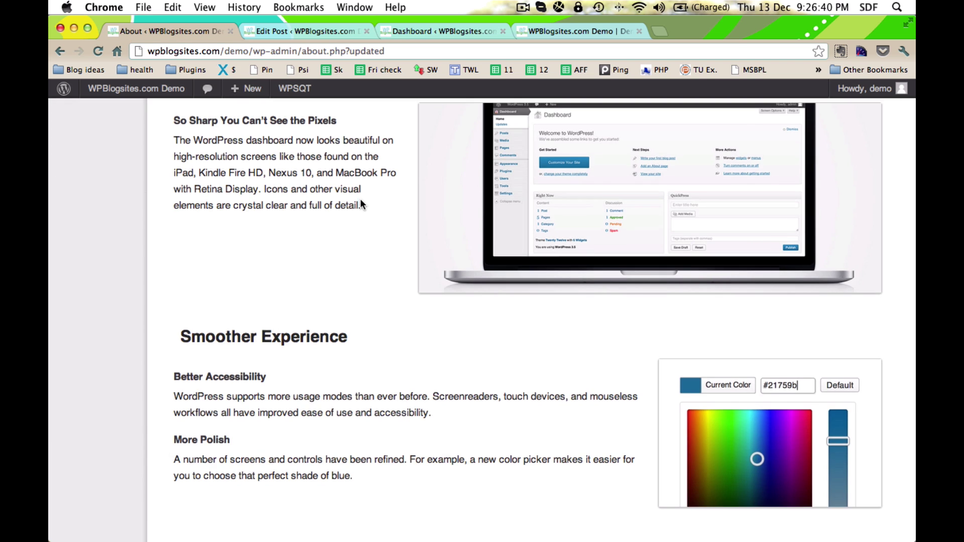
{"action": "scroll", "coordinate": [360, 198], "scroll_direction": "up", "scroll_amount": 15}
{"action": "scroll", "coordinate": [358, 191], "scroll_direction": "up", "scroll_amount": 1}
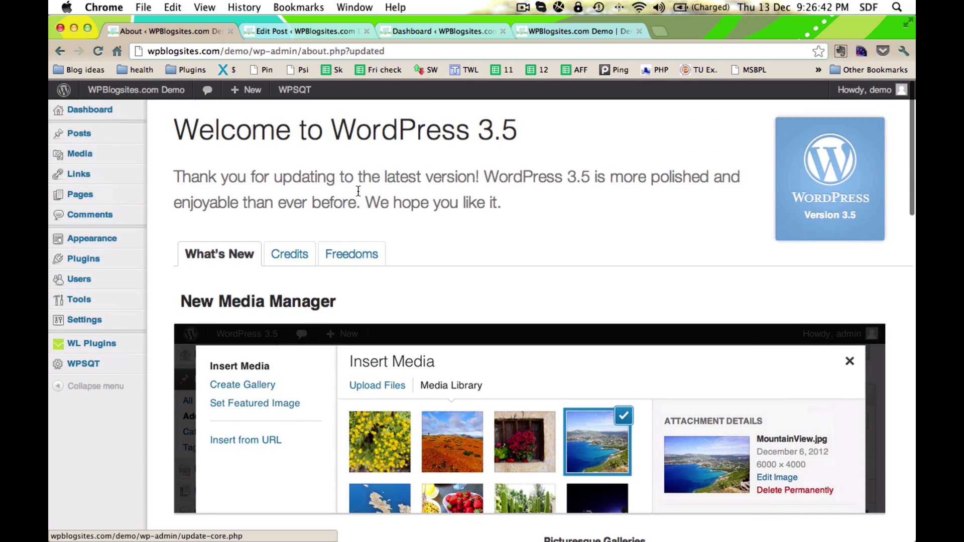